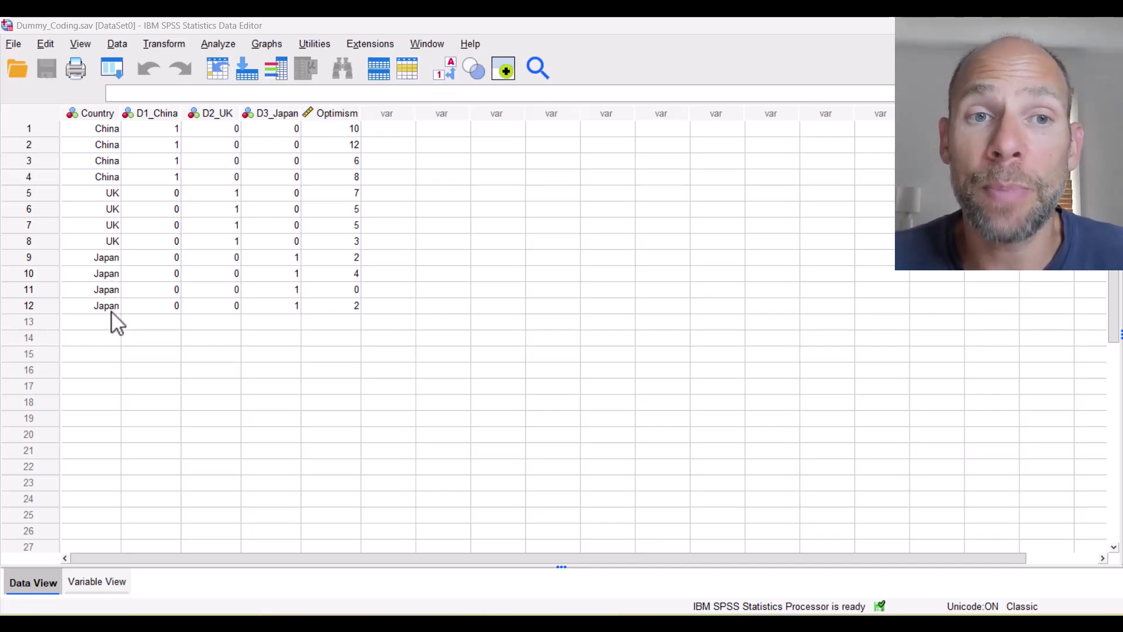
Toggle the display of value labels to compare the Country column's numeric codes with its country names.
click(448, 71)
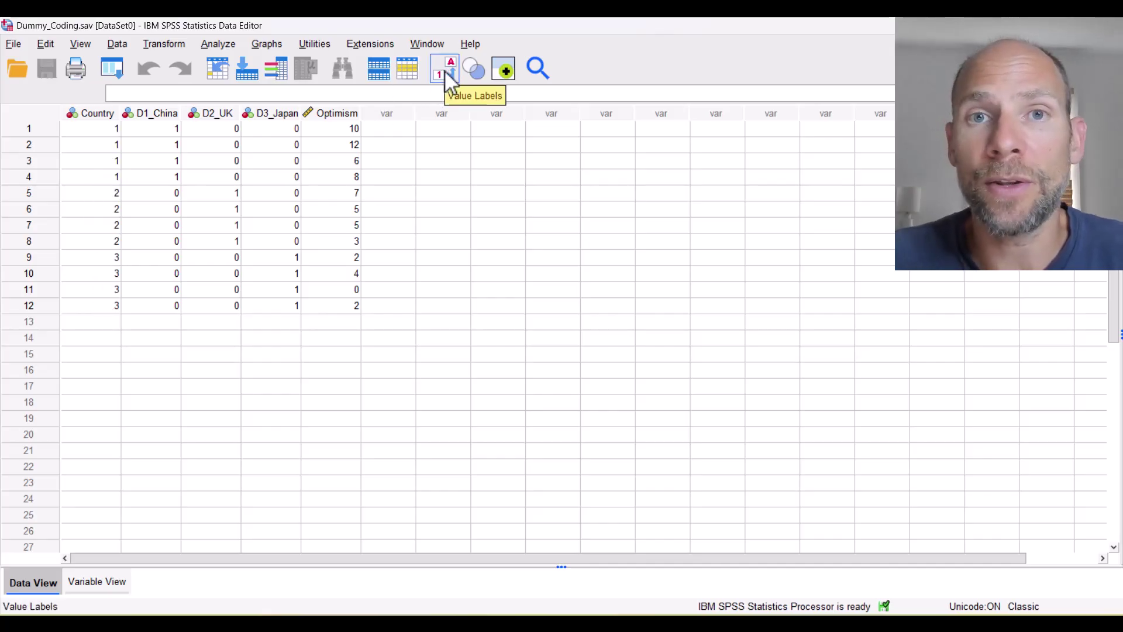
click(445, 70)
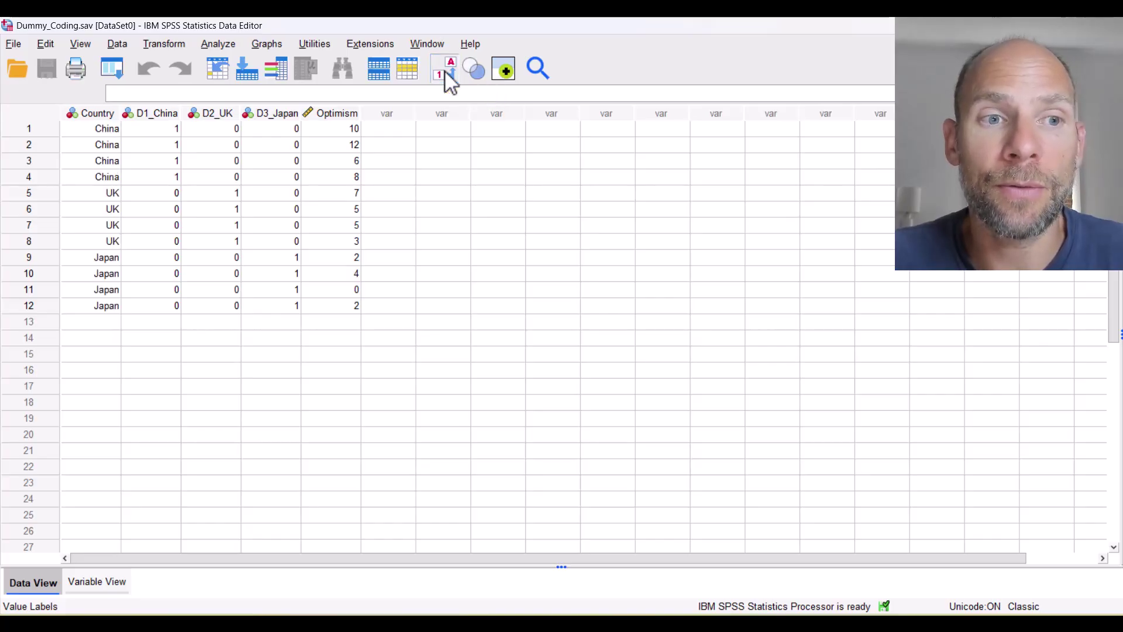
click(444, 72)
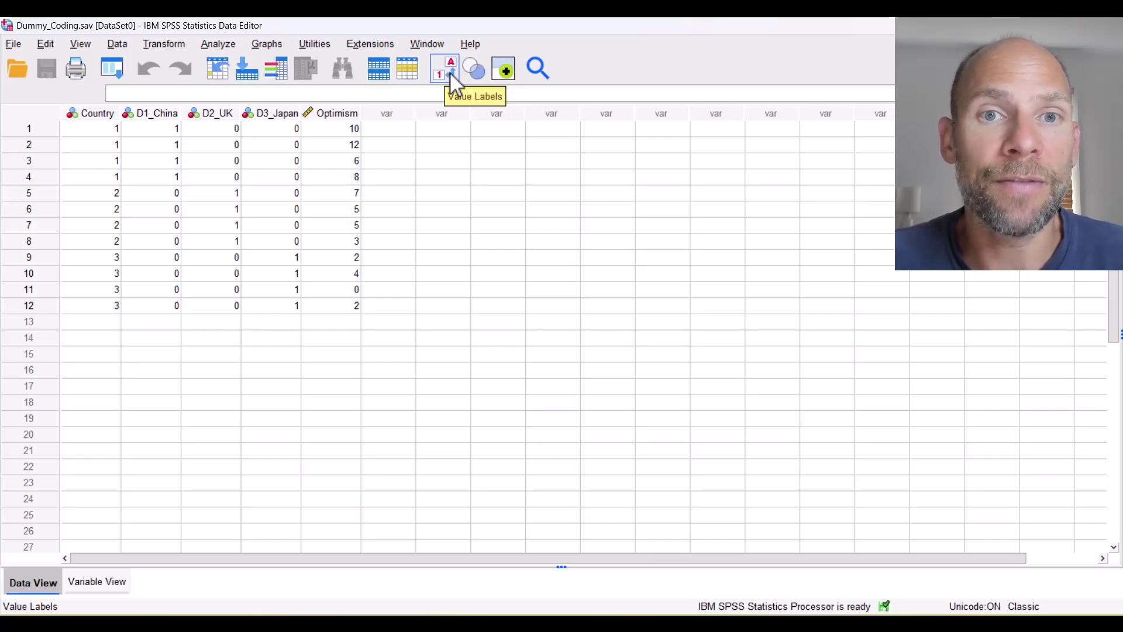
click(451, 74)
click(451, 74)
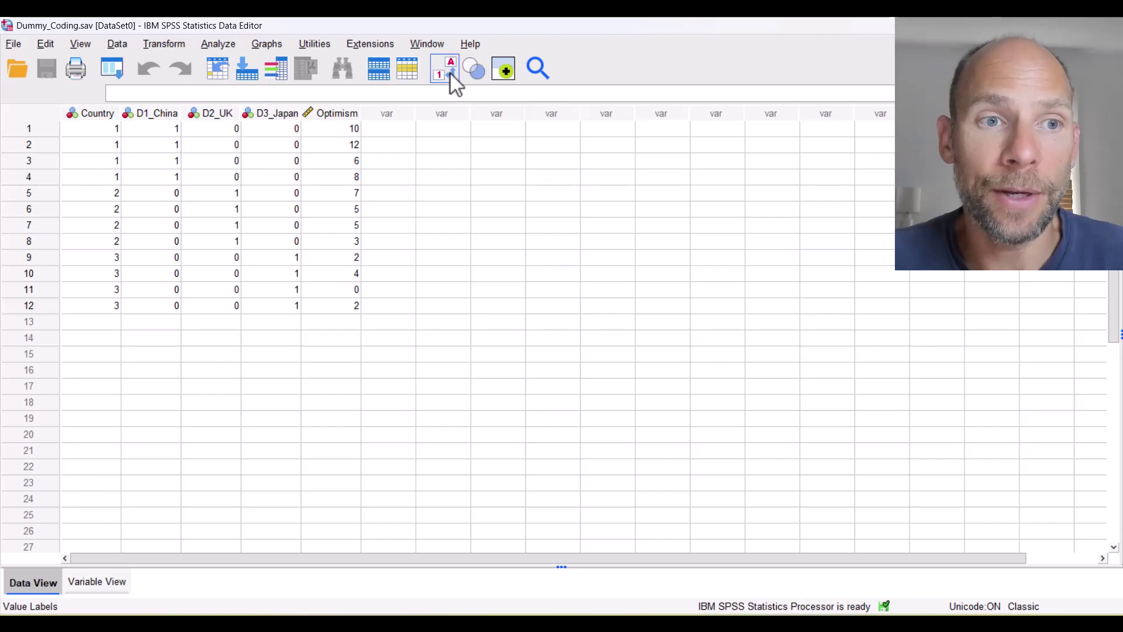
click(450, 74)
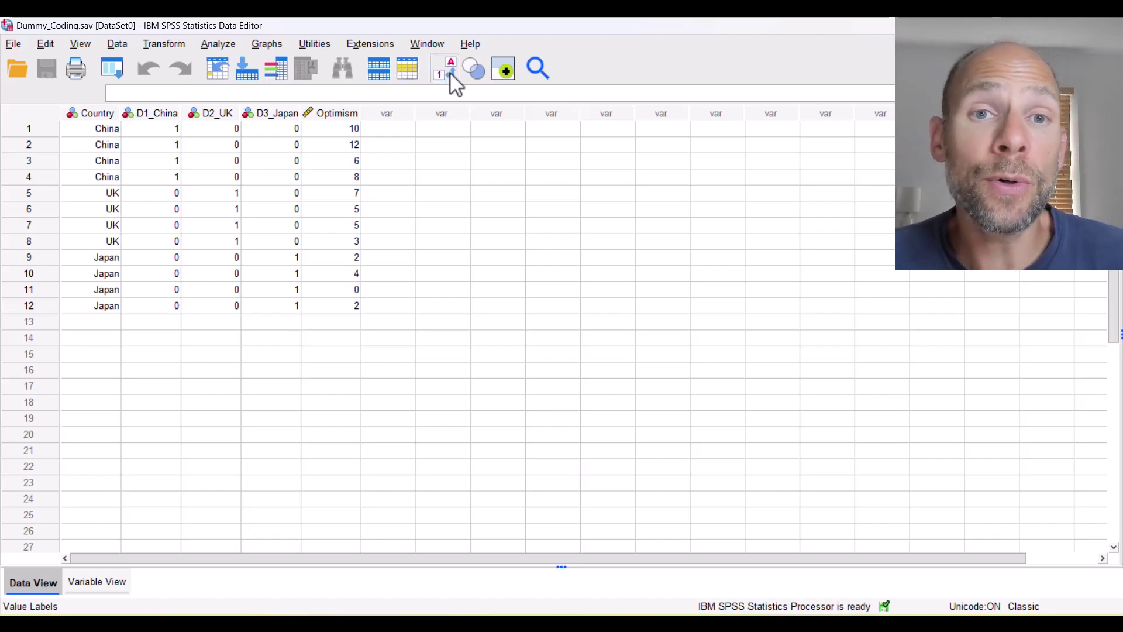
click(451, 74)
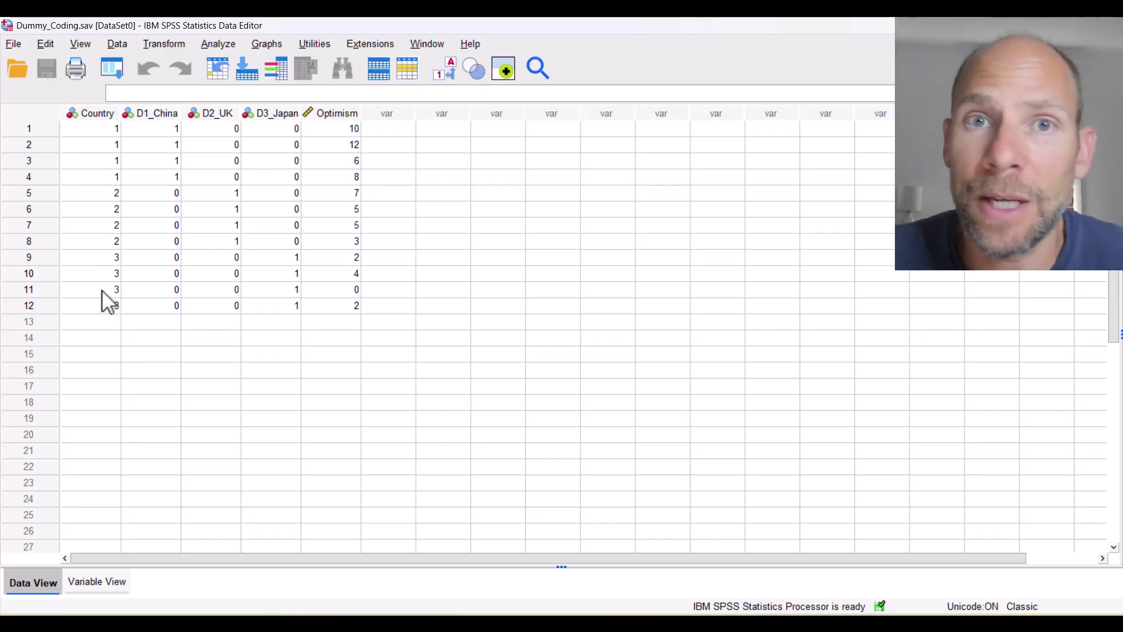
click(445, 76)
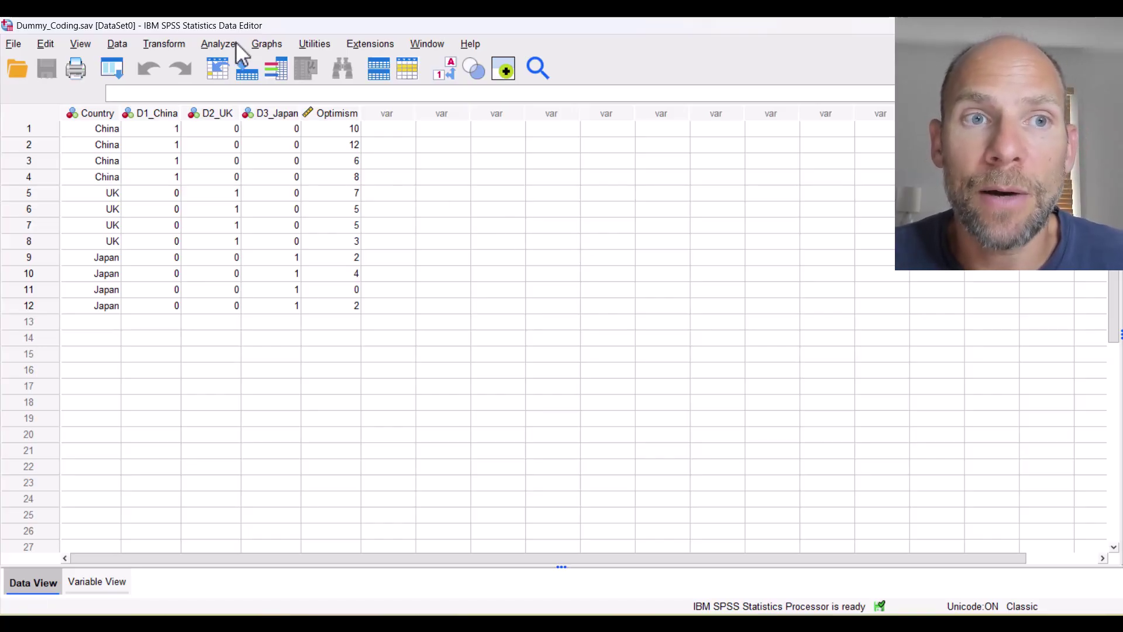
Set up a linear regression with Optimism as the dependent variable.
click(222, 48)
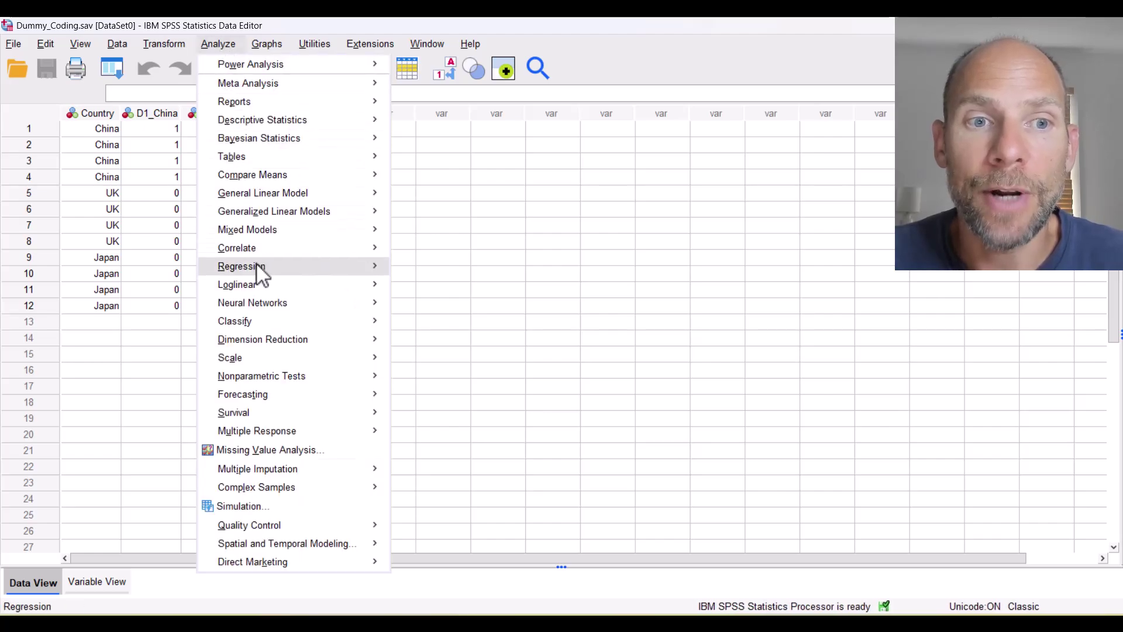
mouse_move(256, 263)
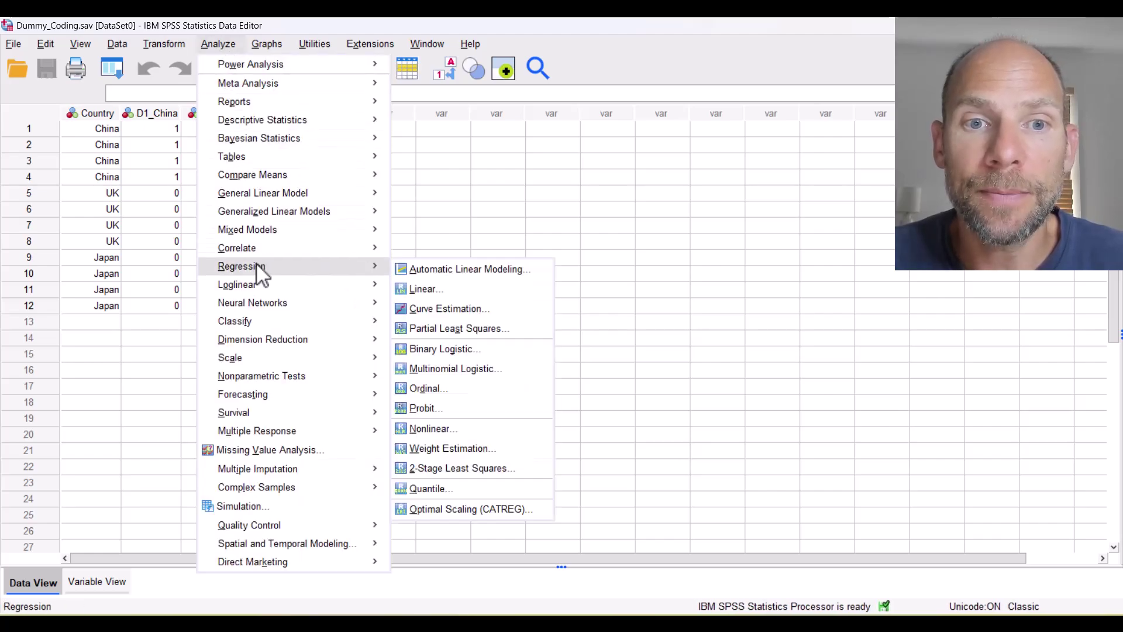
click(444, 290)
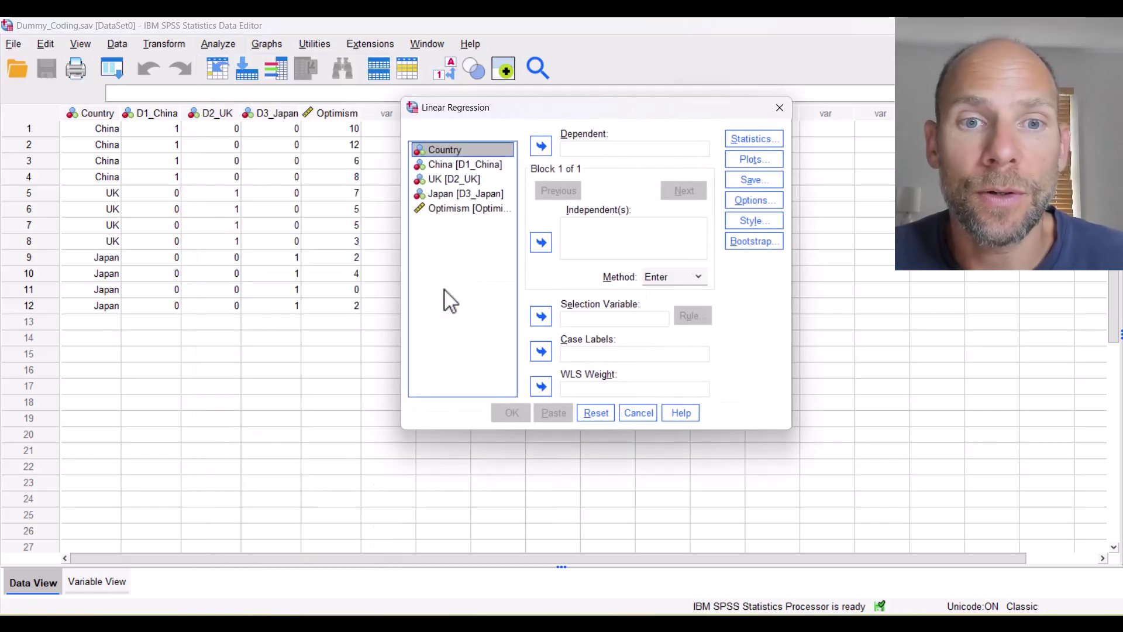
click(472, 208)
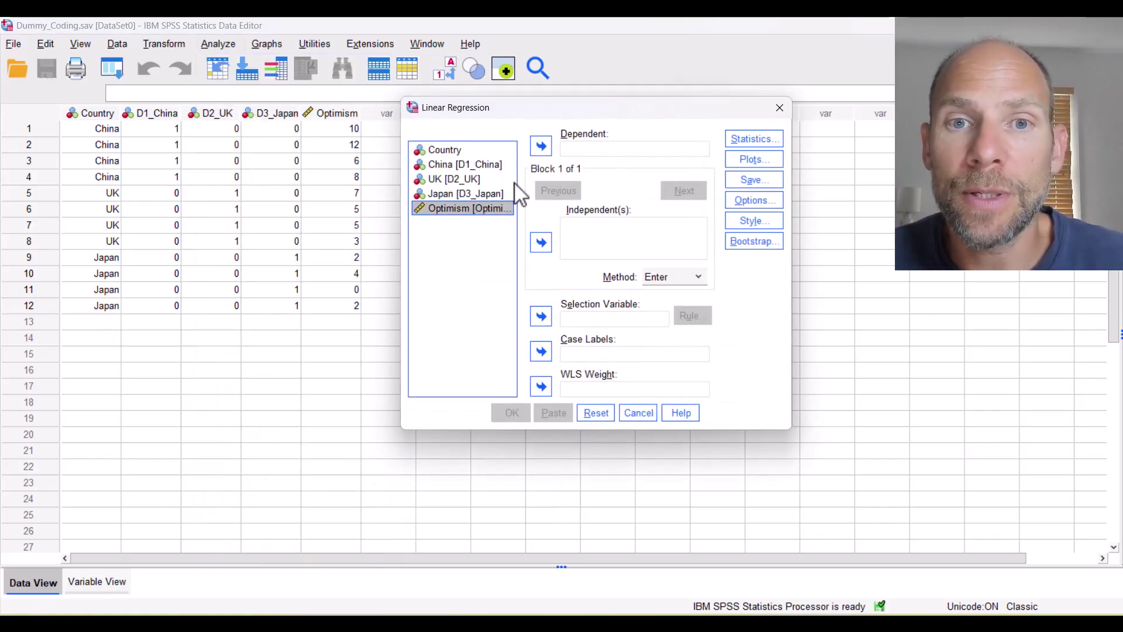
click(542, 148)
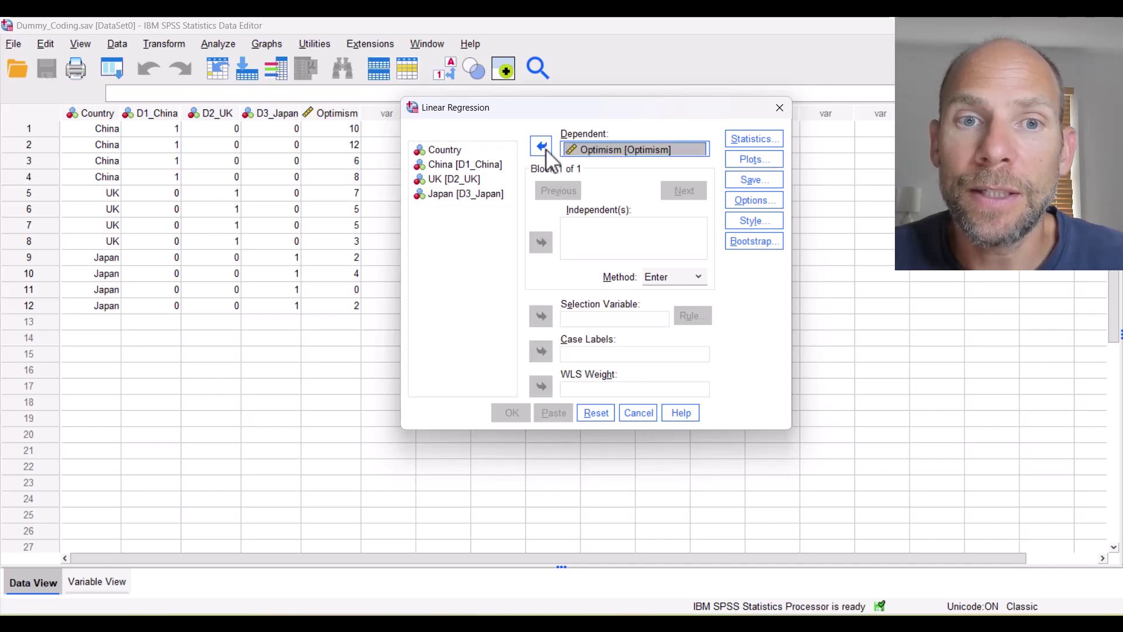
Add D1_China, D2_UK and D3_Japan together as independent variables and run the regression.
click(475, 166)
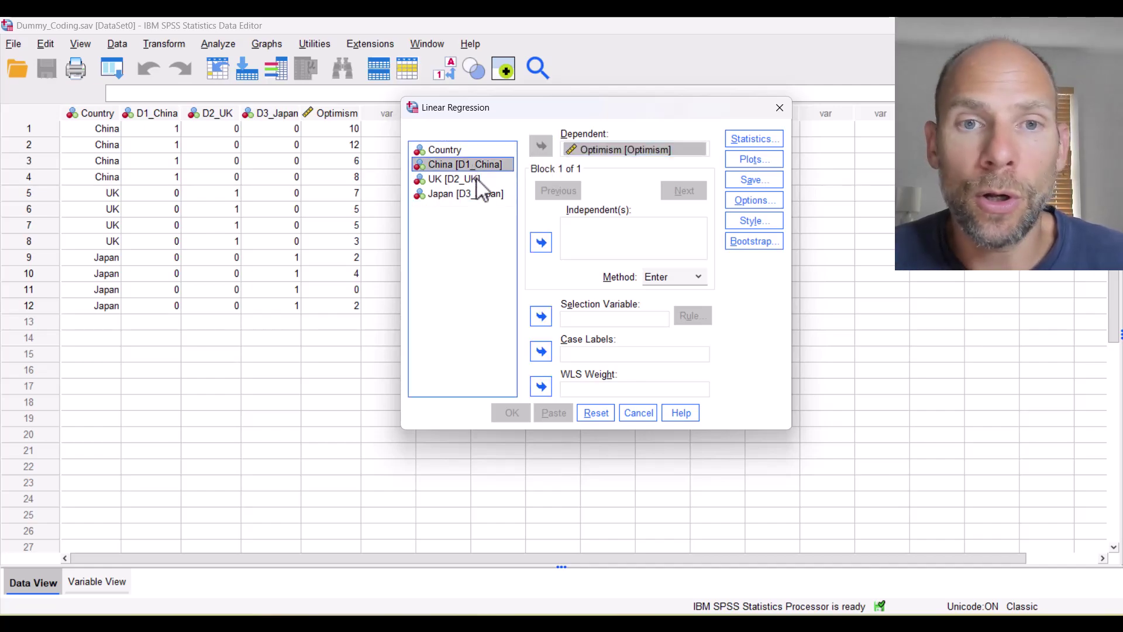
shift+click(479, 196)
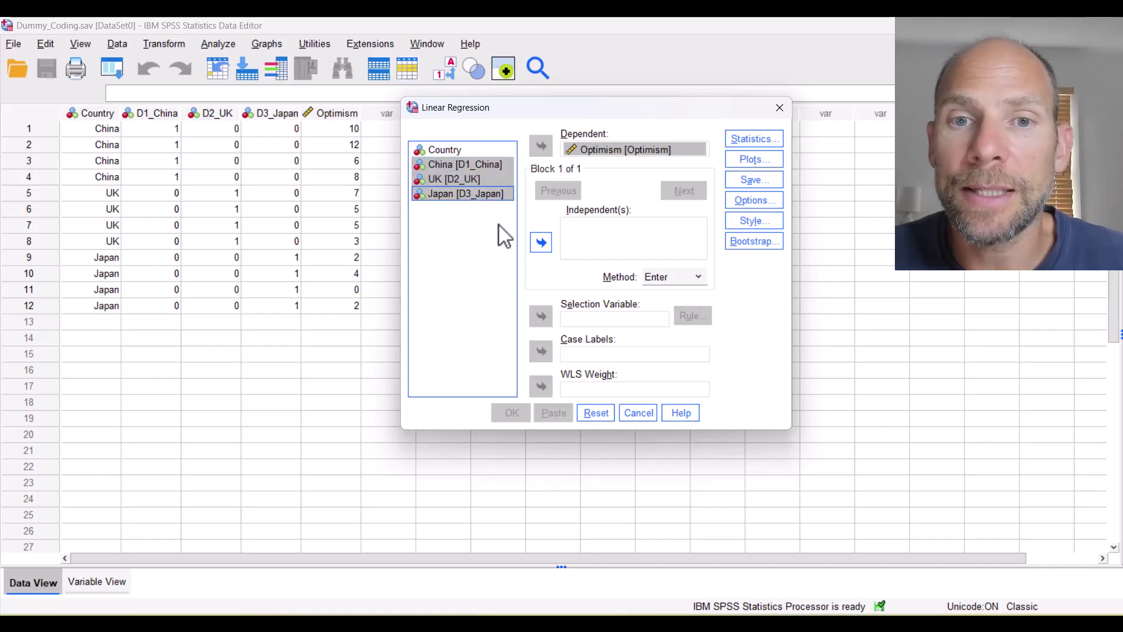
click(541, 242)
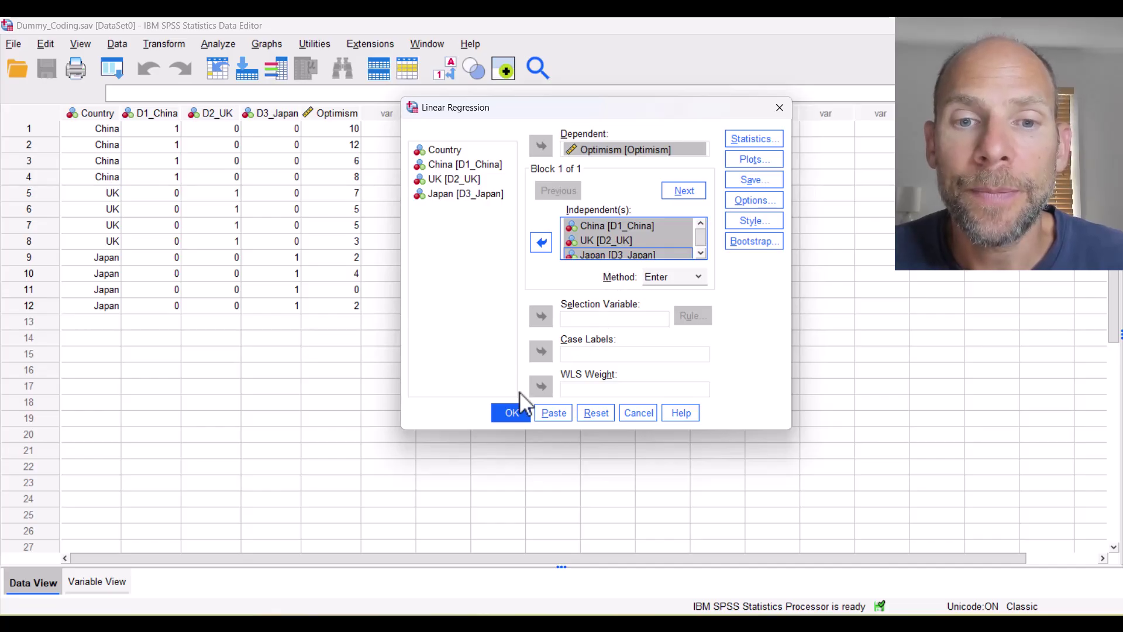
click(512, 412)
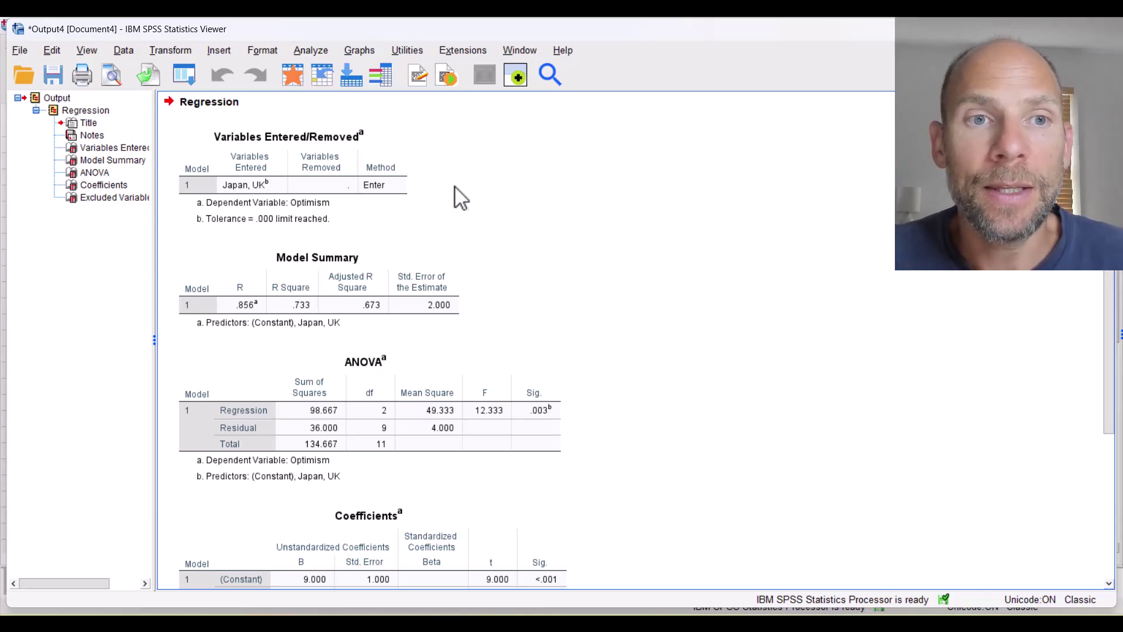
Review the regression output from the model tables down to the Coefficients and Excluded Variables tables.
click(411, 164)
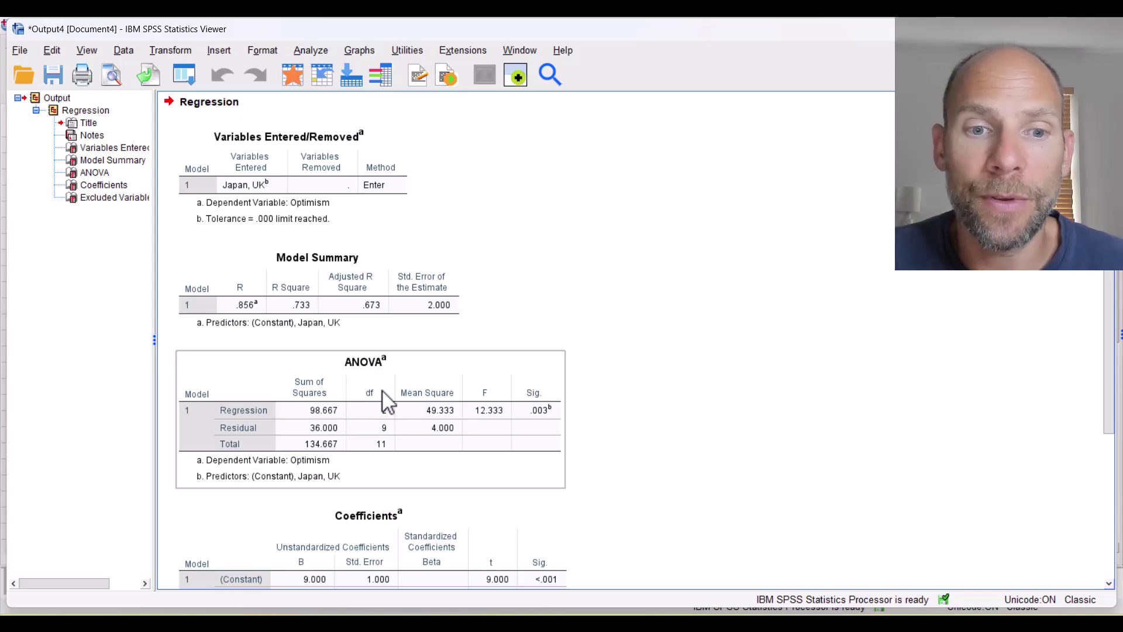
scroll(386, 397, down, 5)
scroll(381, 391, down, 3)
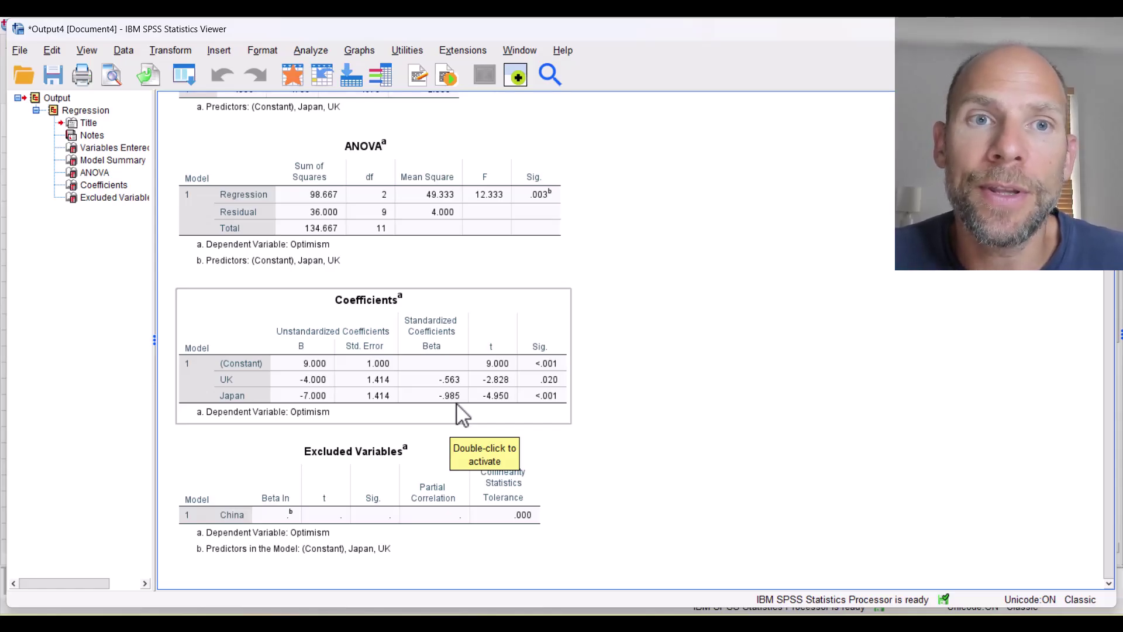
Reopen the linear regression setup and remove Optimism as the dependent variable.
click(311, 53)
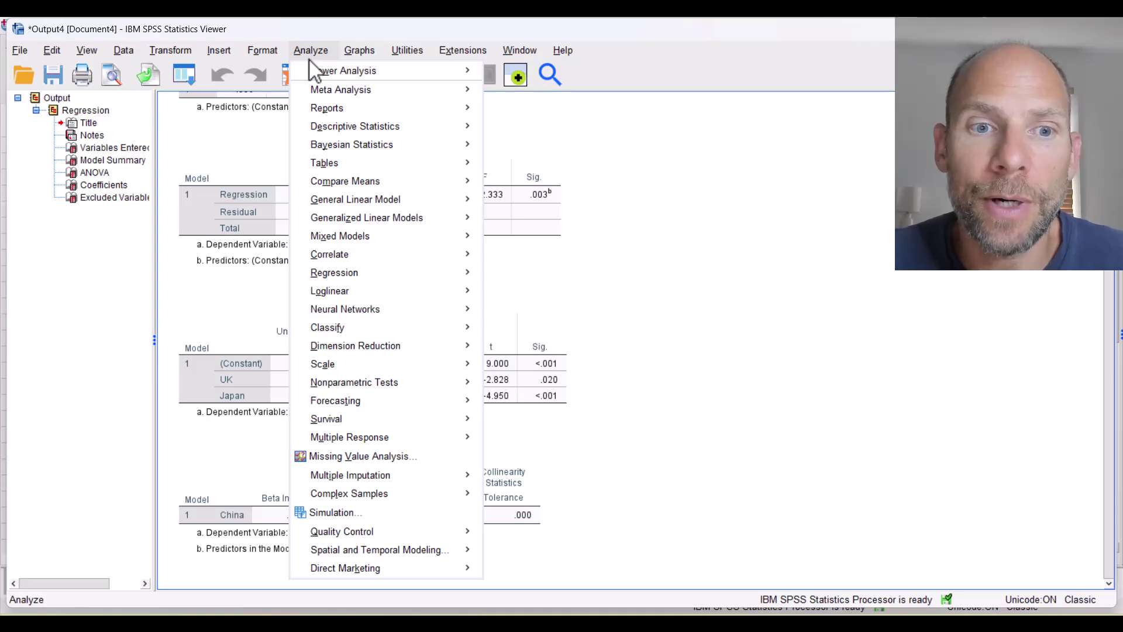
mouse_move(331, 270)
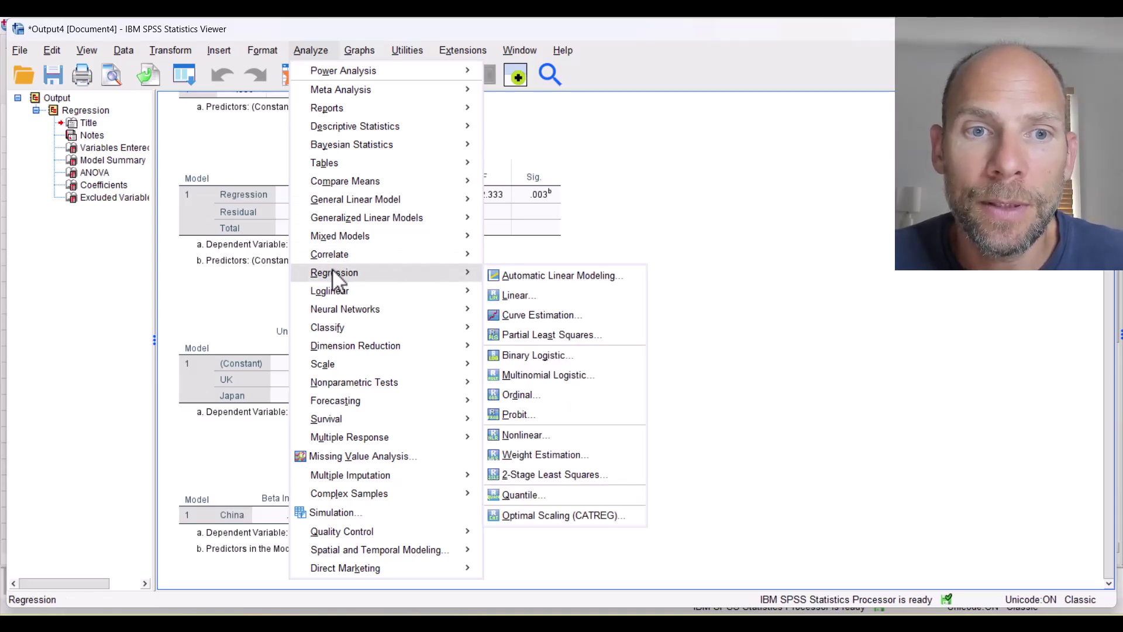
click(513, 295)
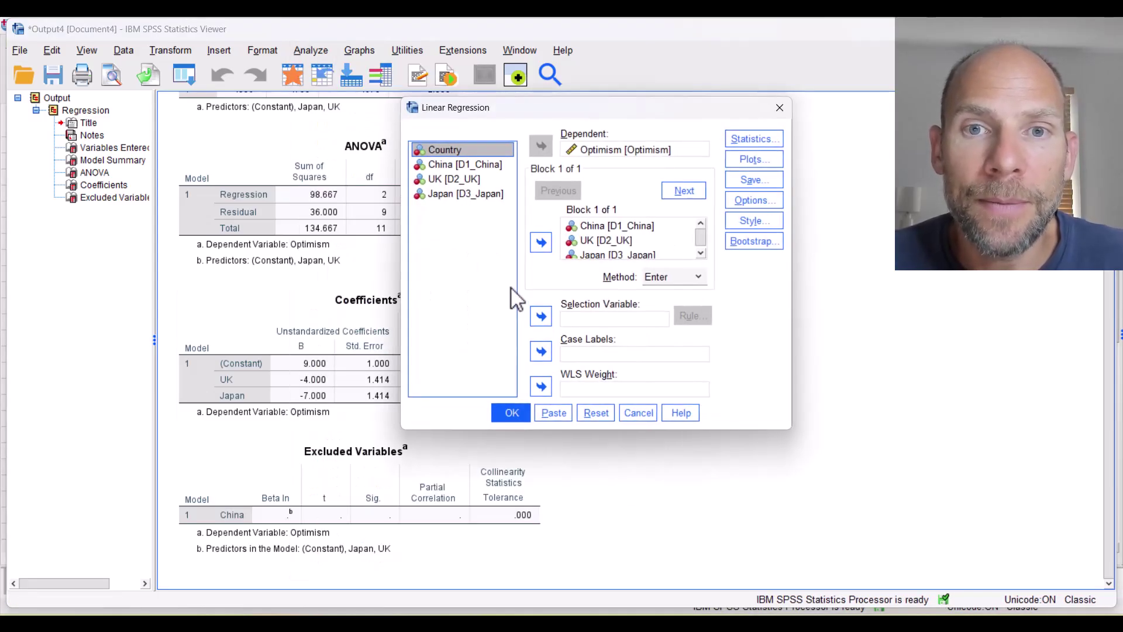
click(606, 151)
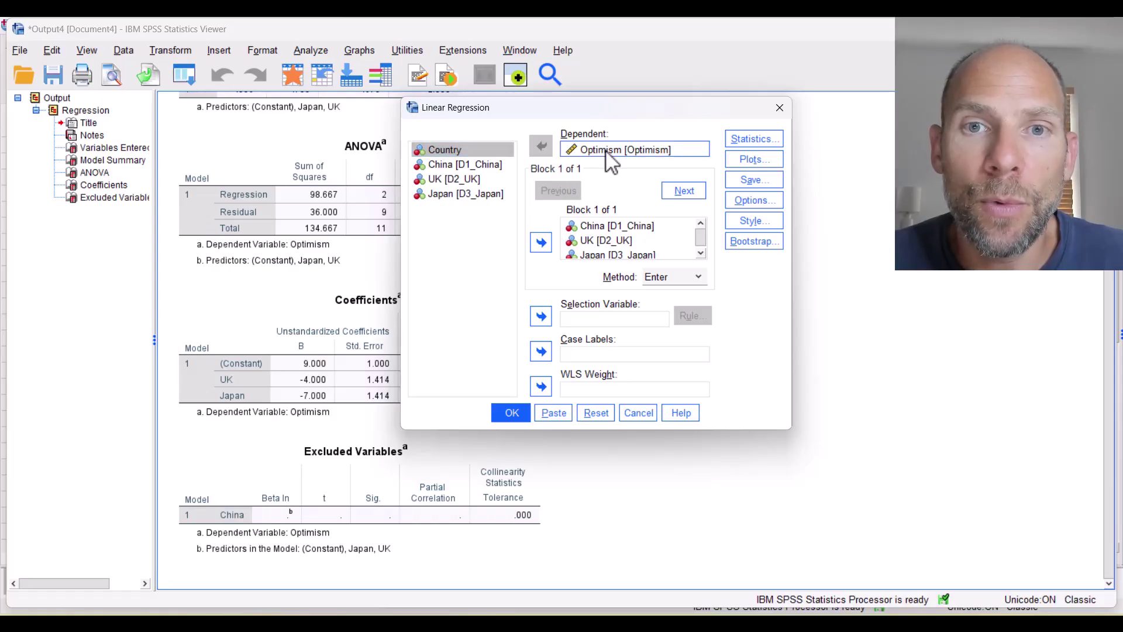
click(543, 147)
Move D1_China from the independents to the dependent variable, keeping D2_UK and D3_Japan as predictors, and run the regression.
click(591, 227)
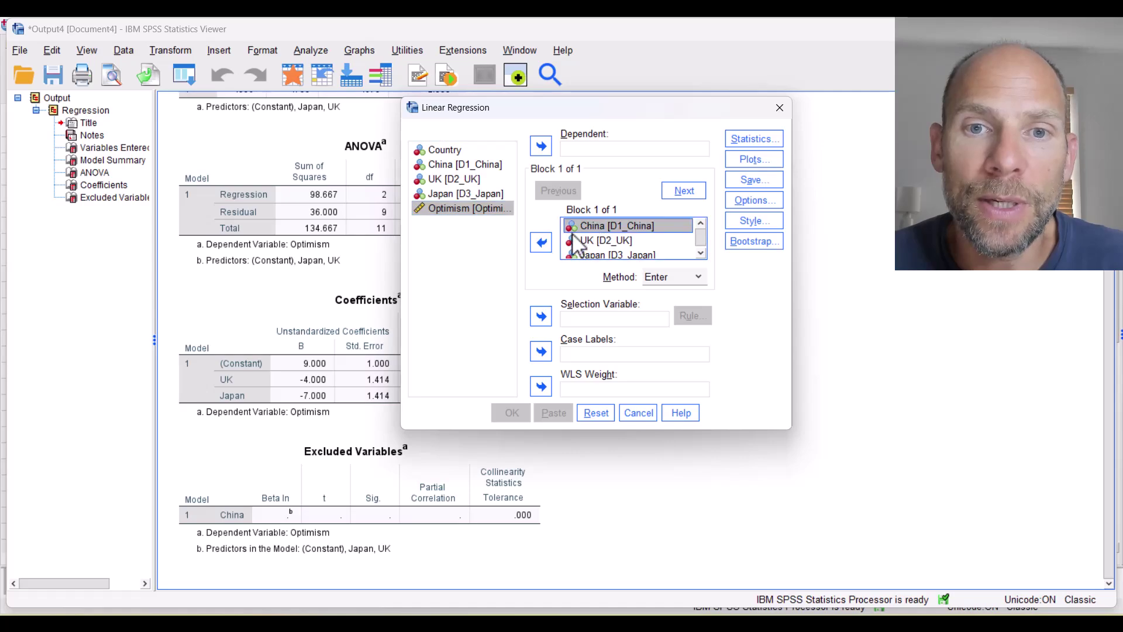
click(541, 242)
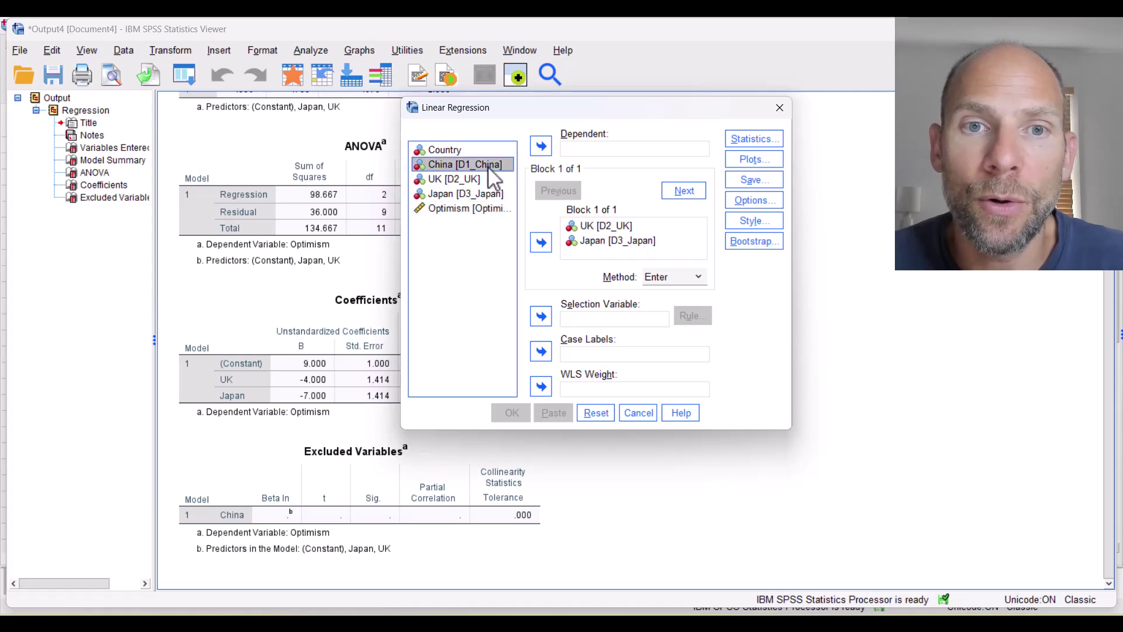
click(541, 146)
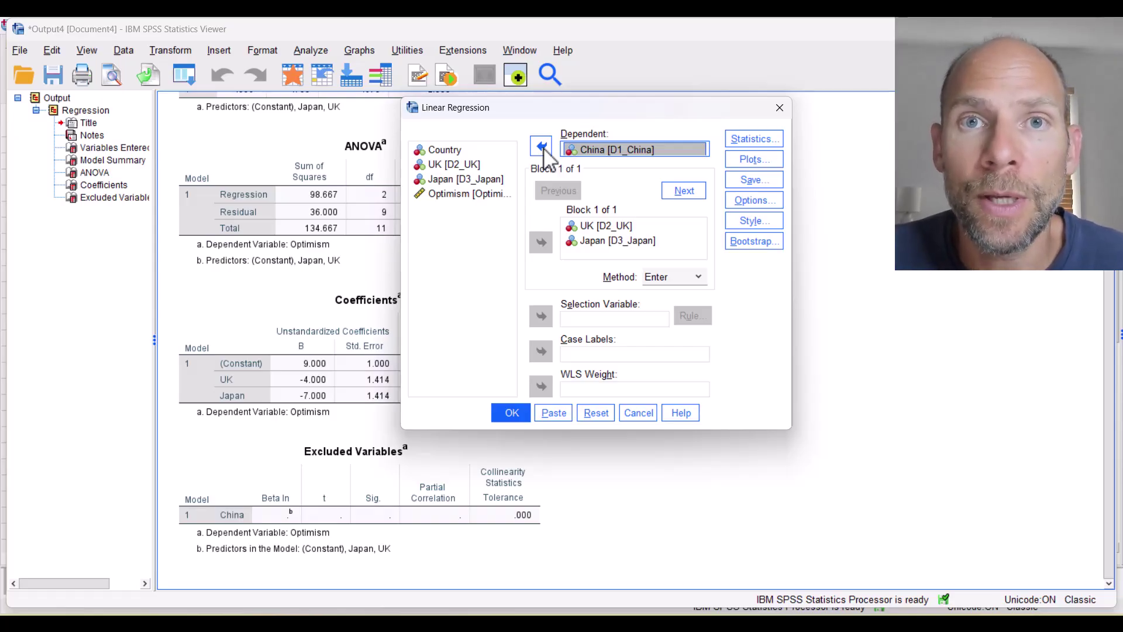
click(513, 412)
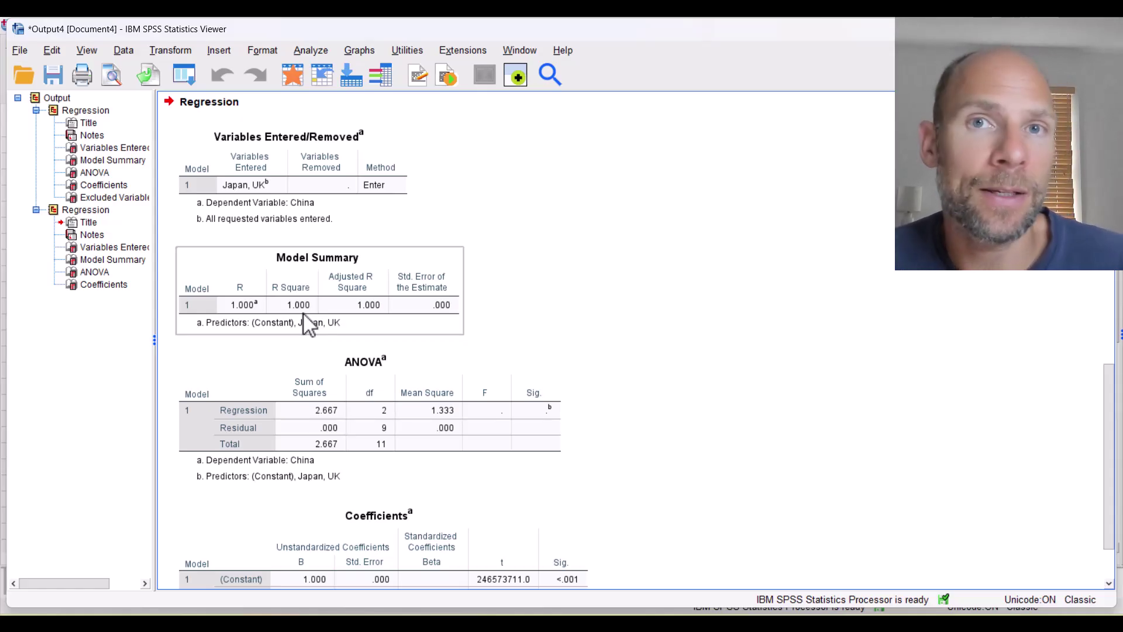
Return to the Dummy_Coding.sav data and highlight the D2_UK and D3_Japan columns together.
click(520, 50)
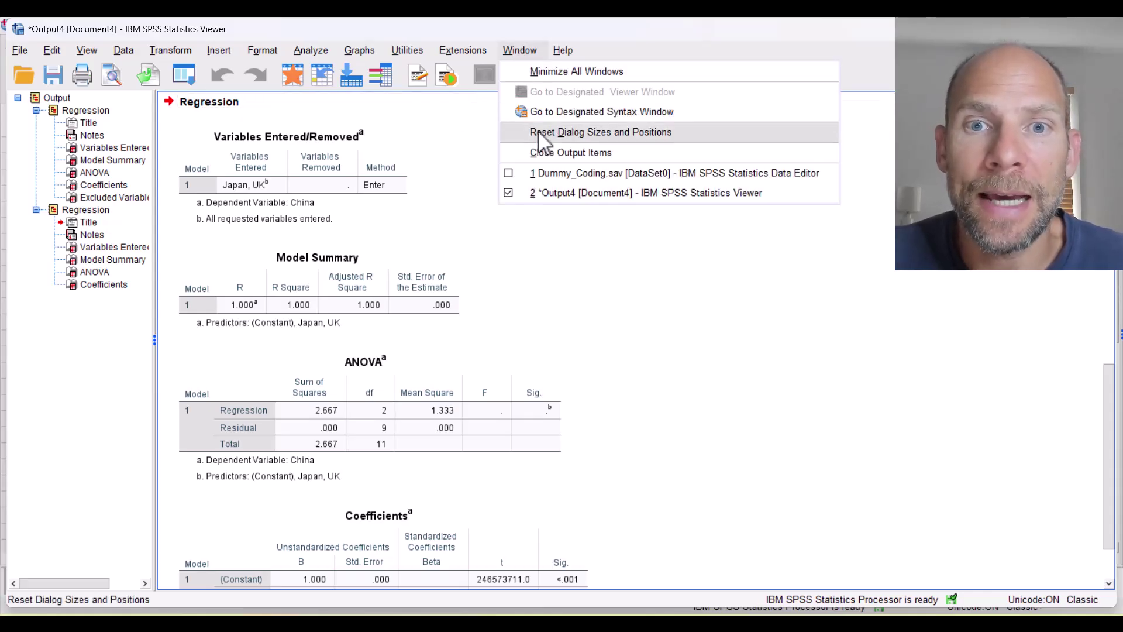
click(551, 173)
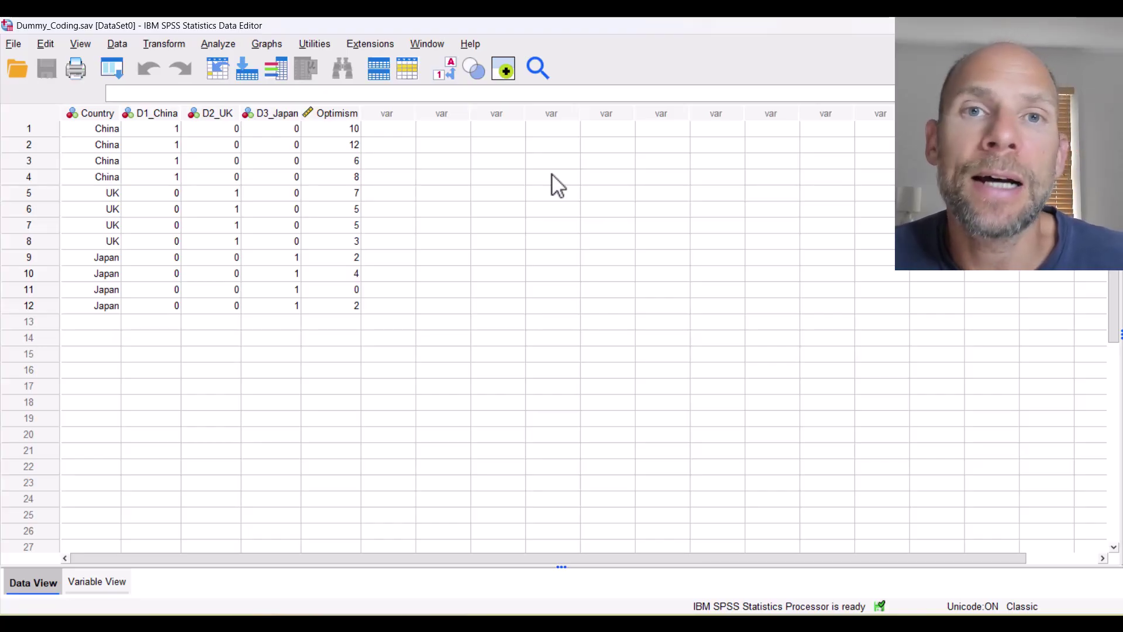
drag(227, 114, 266, 116)
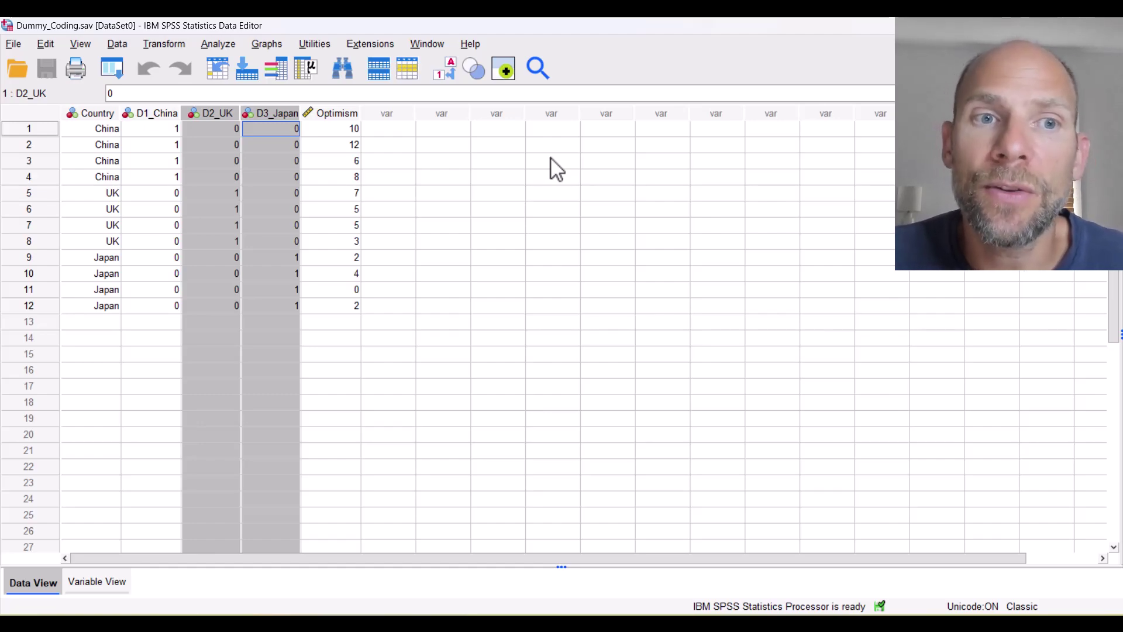
click(529, 178)
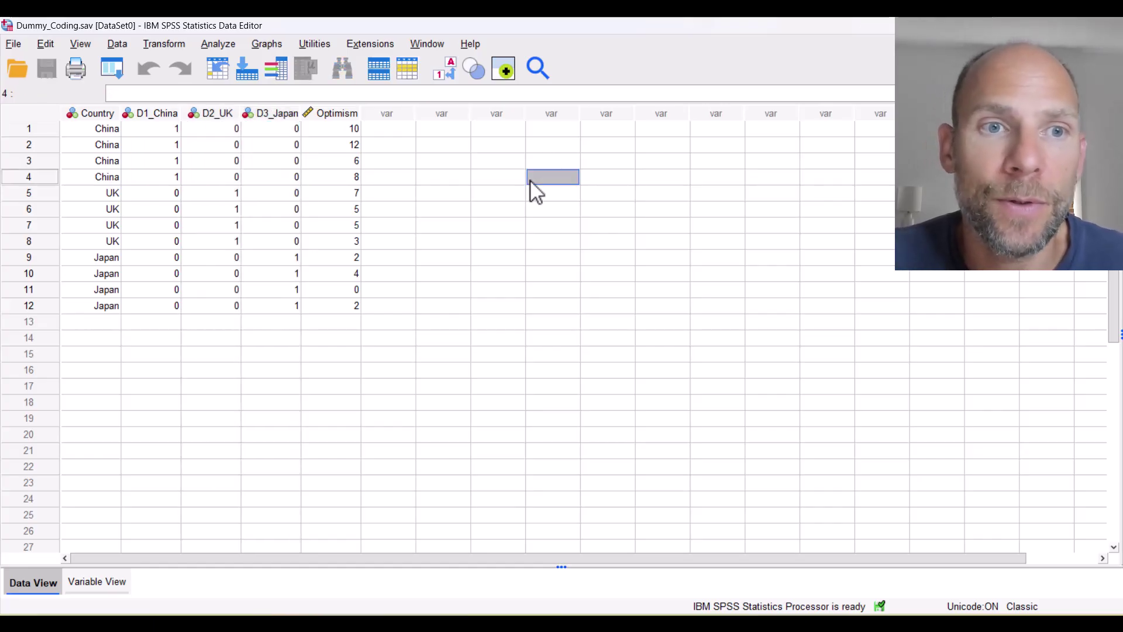
Examine the China cases in rows 1 to 4, checking their D2_UK and D3_Japan values case by case.
drag(41, 129, 40, 170)
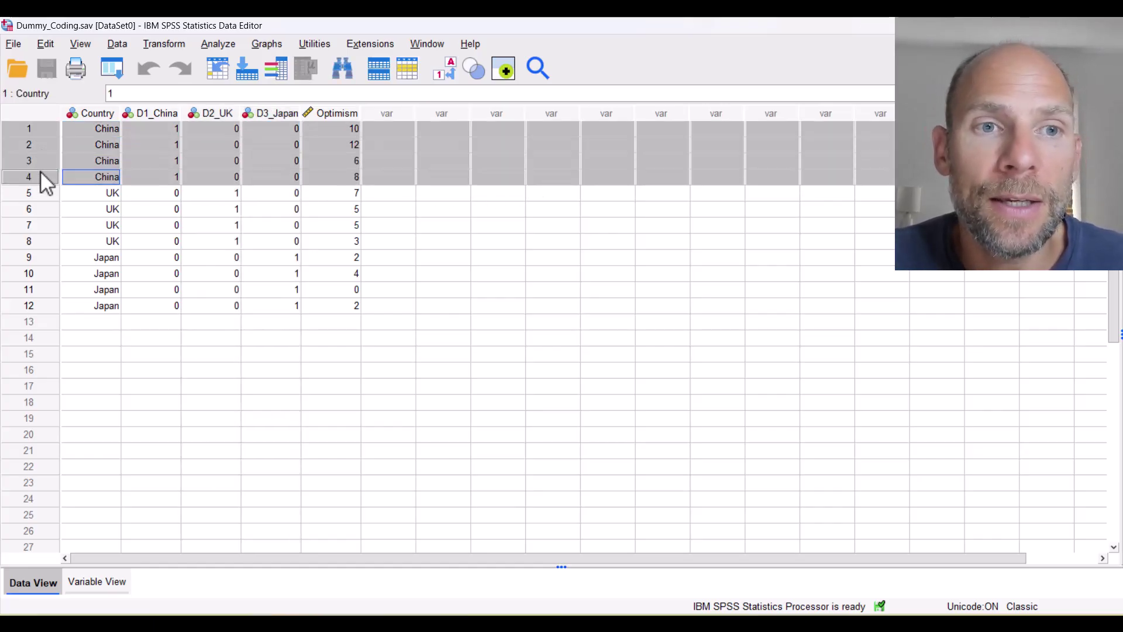
click(234, 128)
click(269, 129)
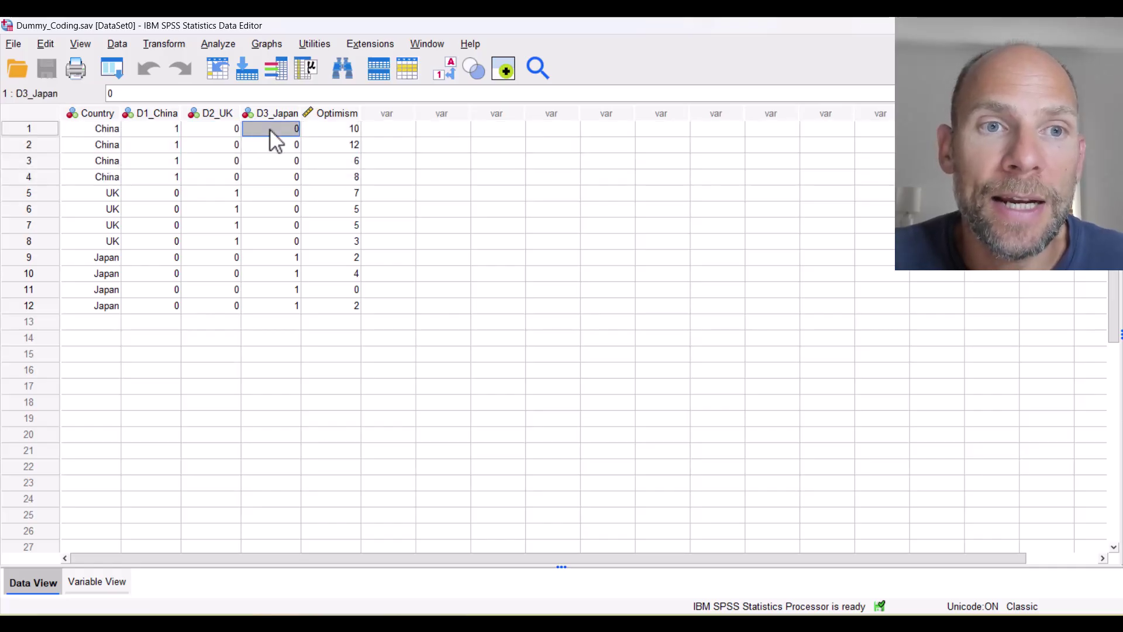
click(224, 145)
click(274, 145)
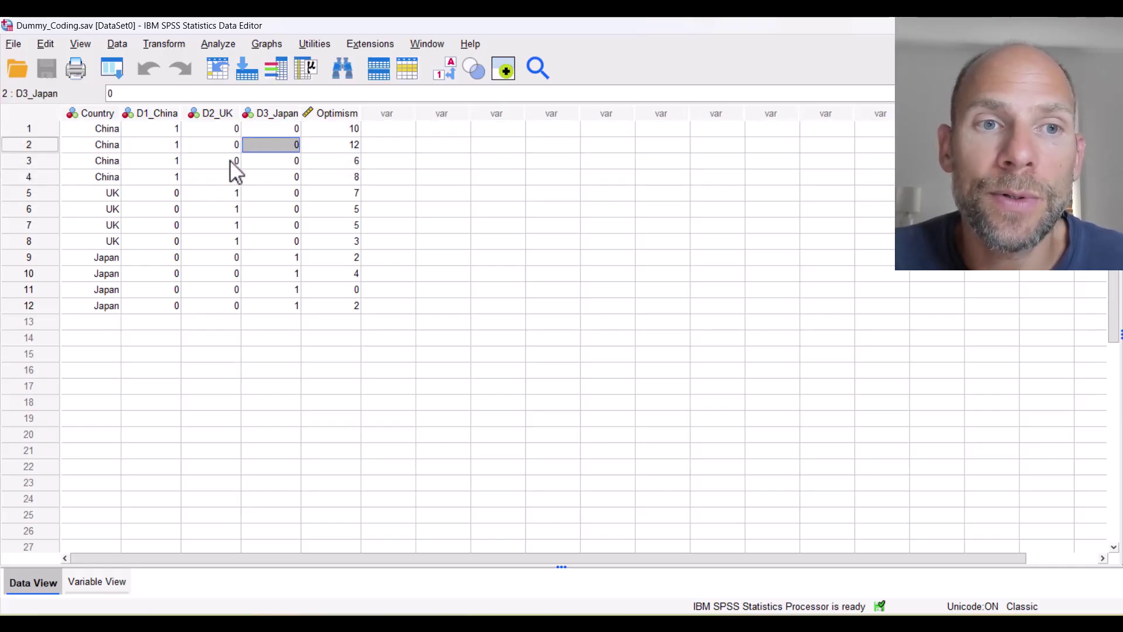
click(231, 159)
click(286, 162)
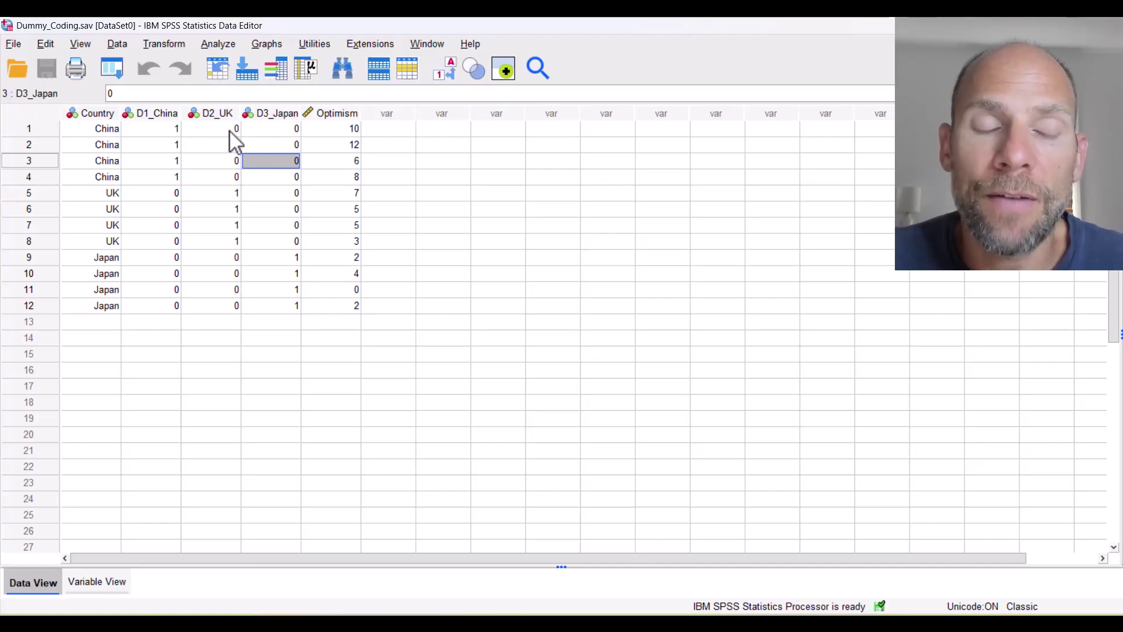
click(230, 130)
click(283, 130)
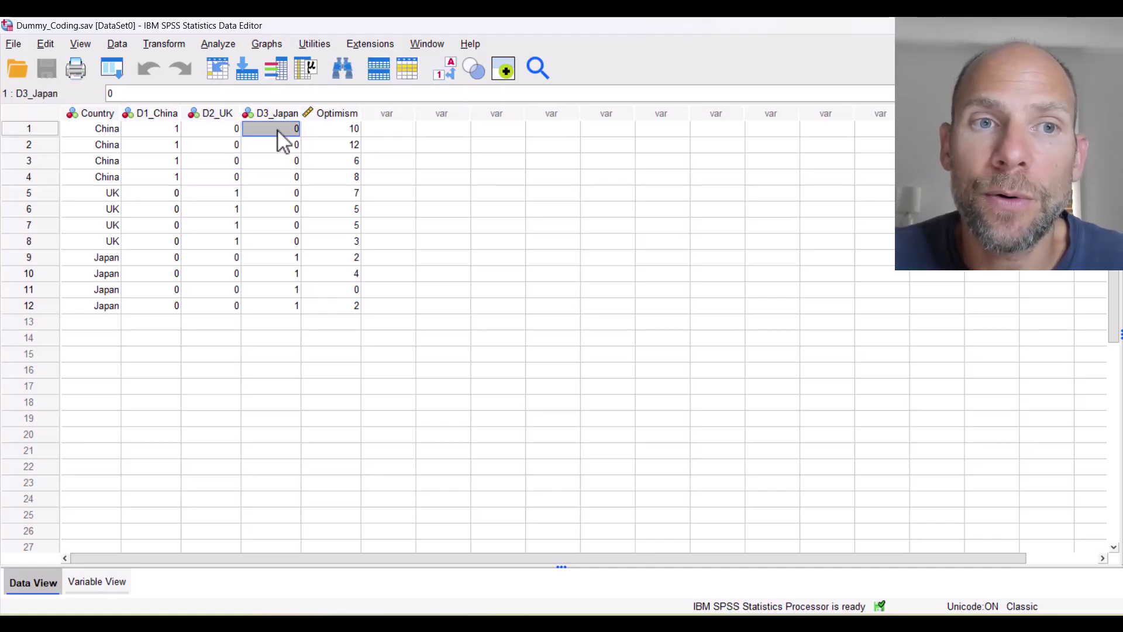
Check the D2_UK and D3_Japan values of the first UK case in row 5 and the first Japan case in row 9.
click(224, 193)
click(272, 194)
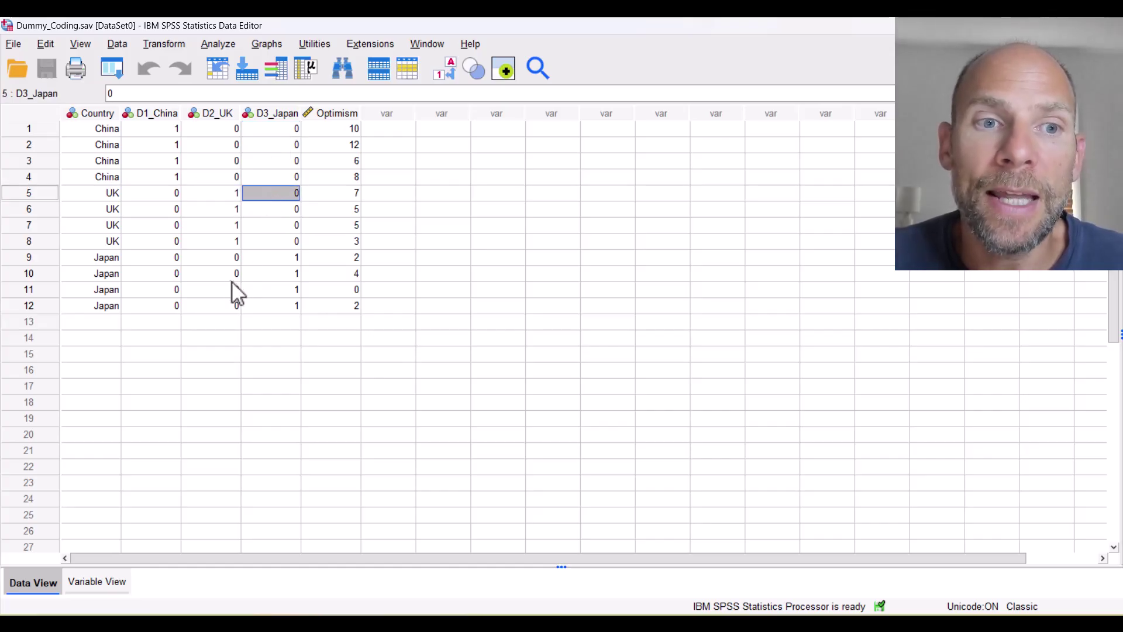
click(229, 257)
click(277, 257)
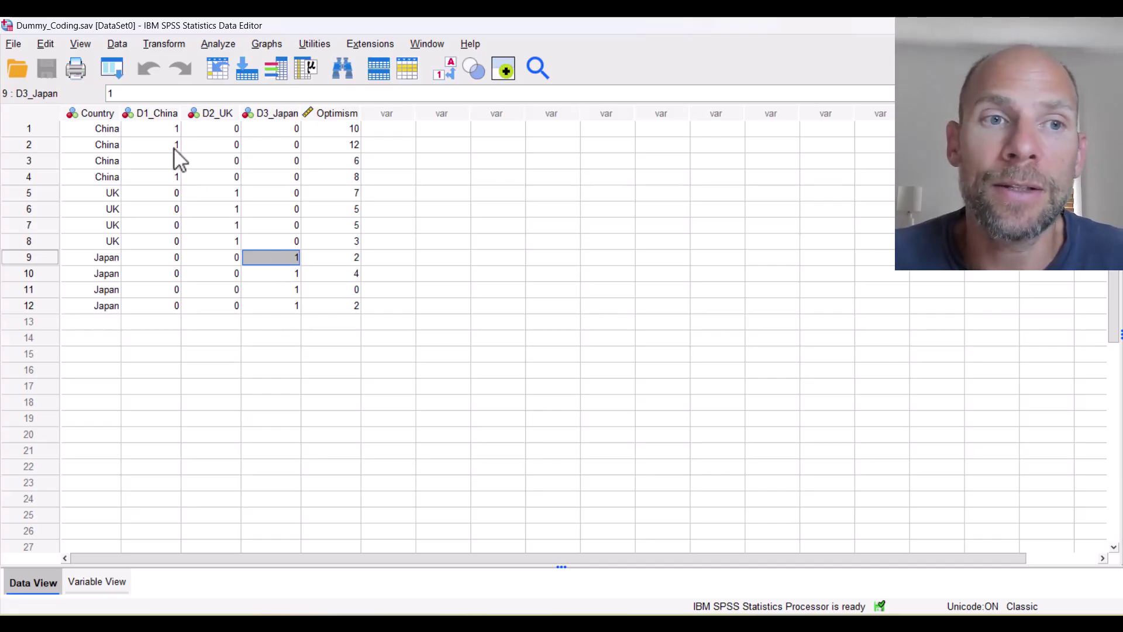
Highlight the D1_China values of rows 1 to 4 and compare them with row 1's D2_UK and D3_Japan values.
drag(166, 128, 168, 177)
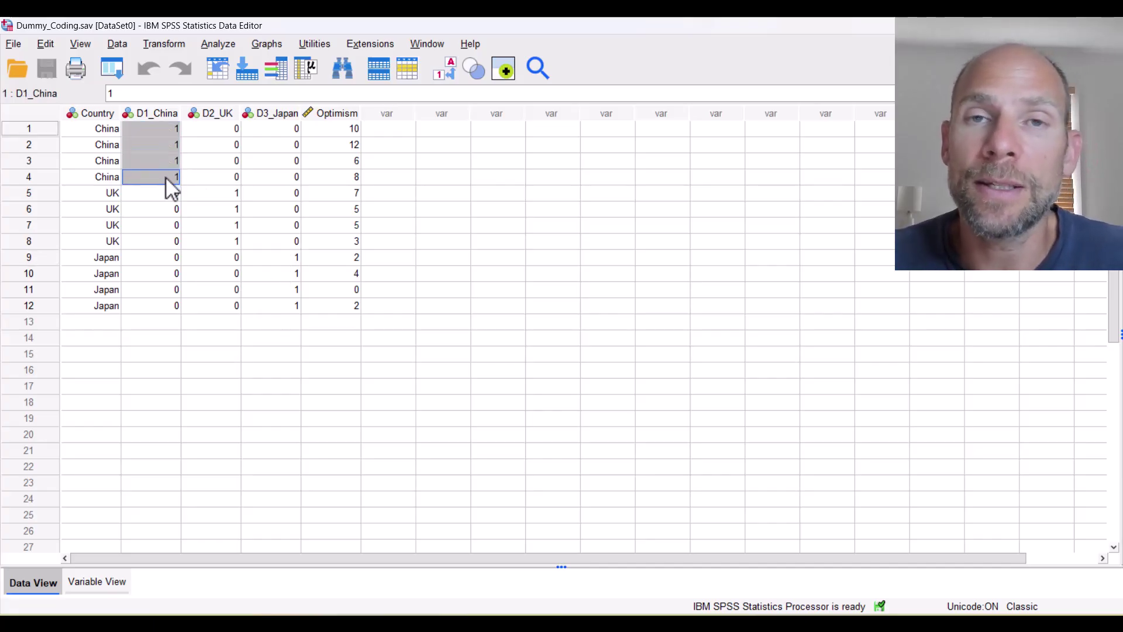
click(237, 129)
click(282, 129)
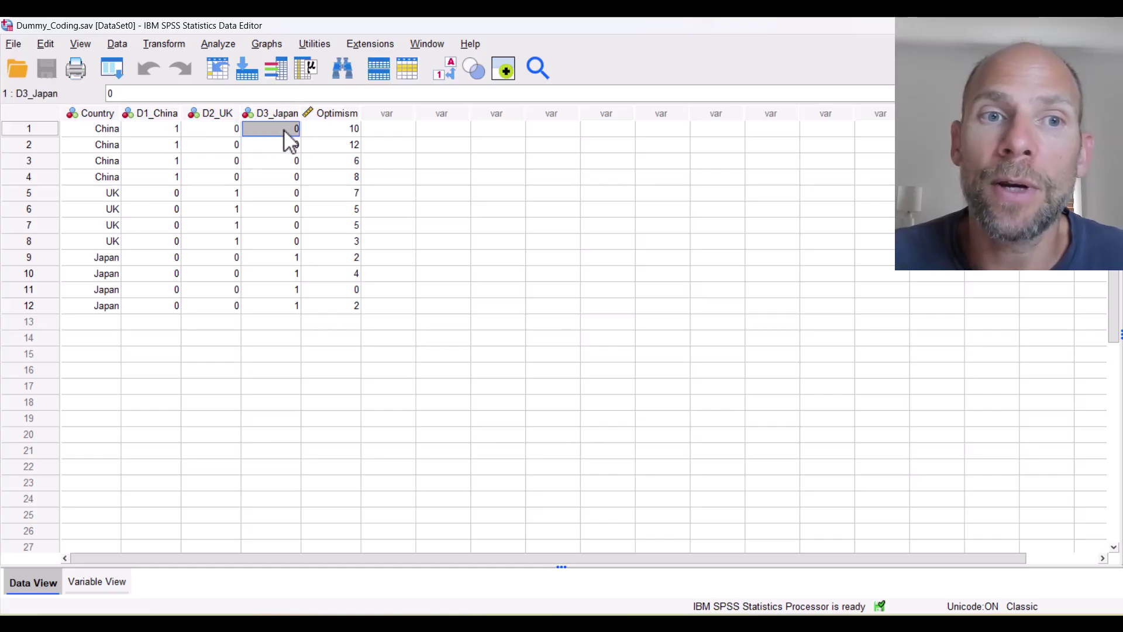
click(233, 129)
click(277, 130)
click(232, 130)
click(277, 130)
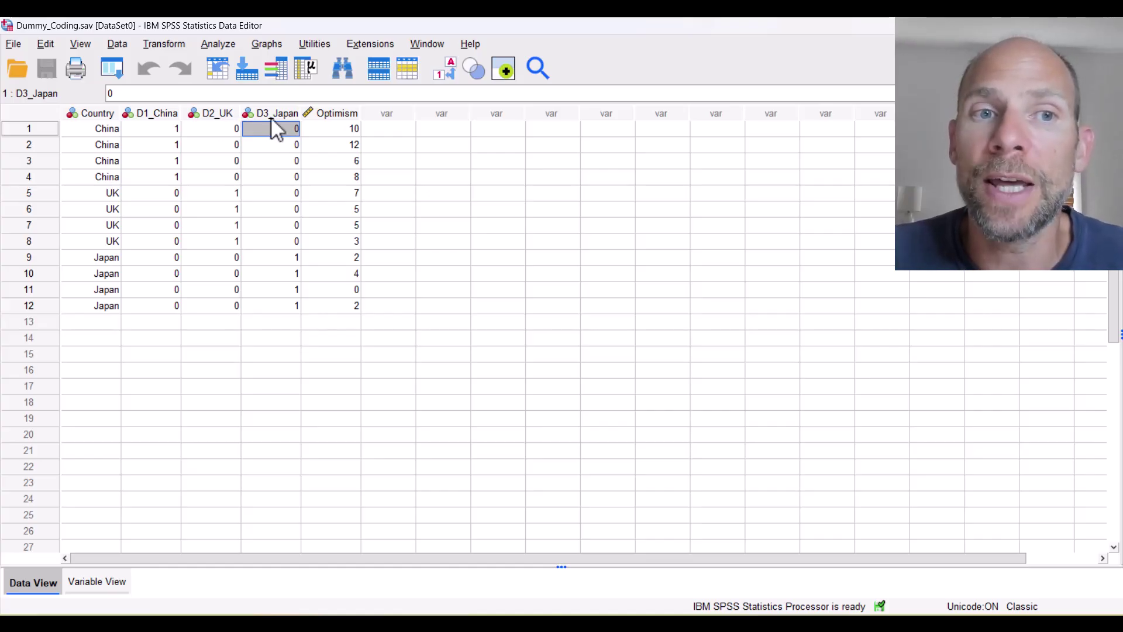
mouse_move(271, 120)
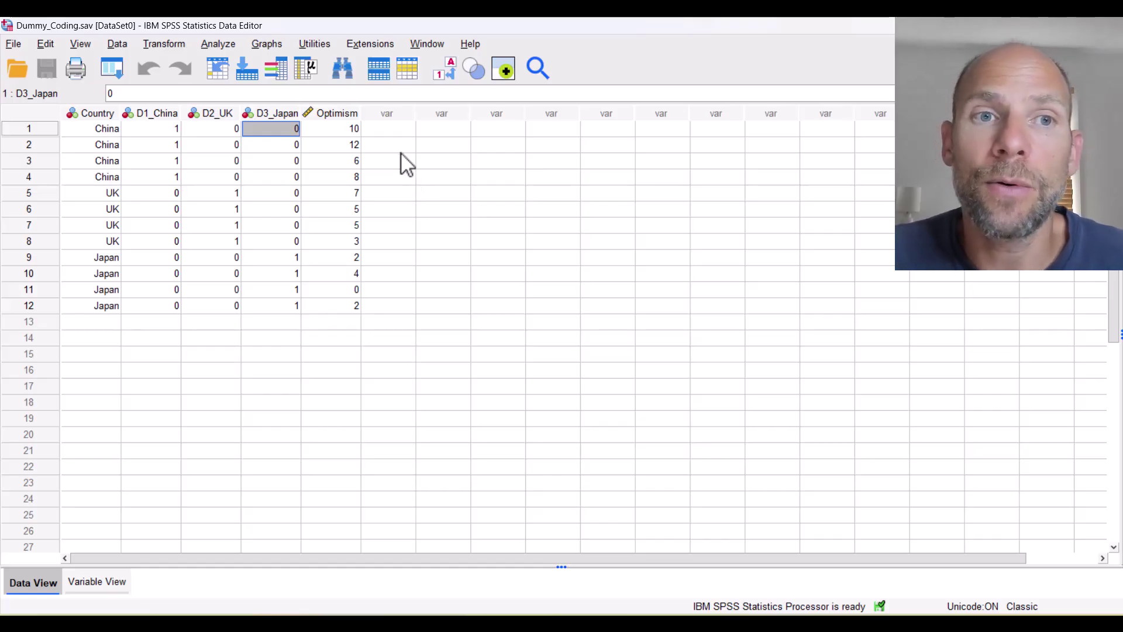
Reopen the linear regression setup and replace D1_China with Optimism as the dependent variable.
click(220, 45)
mouse_move(250, 272)
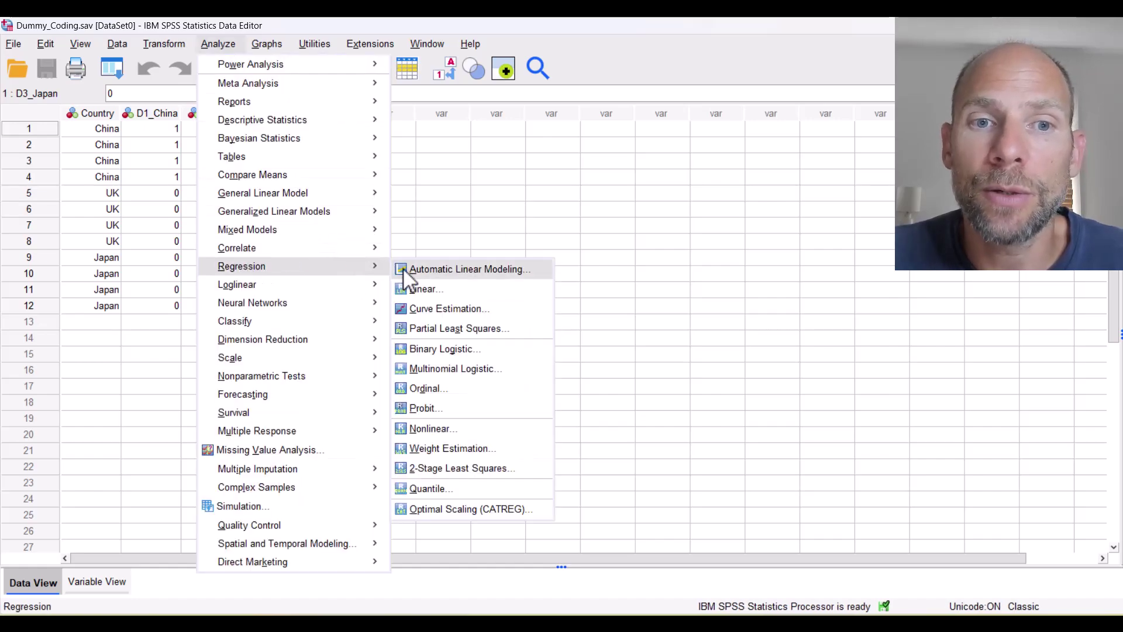
click(434, 288)
click(614, 150)
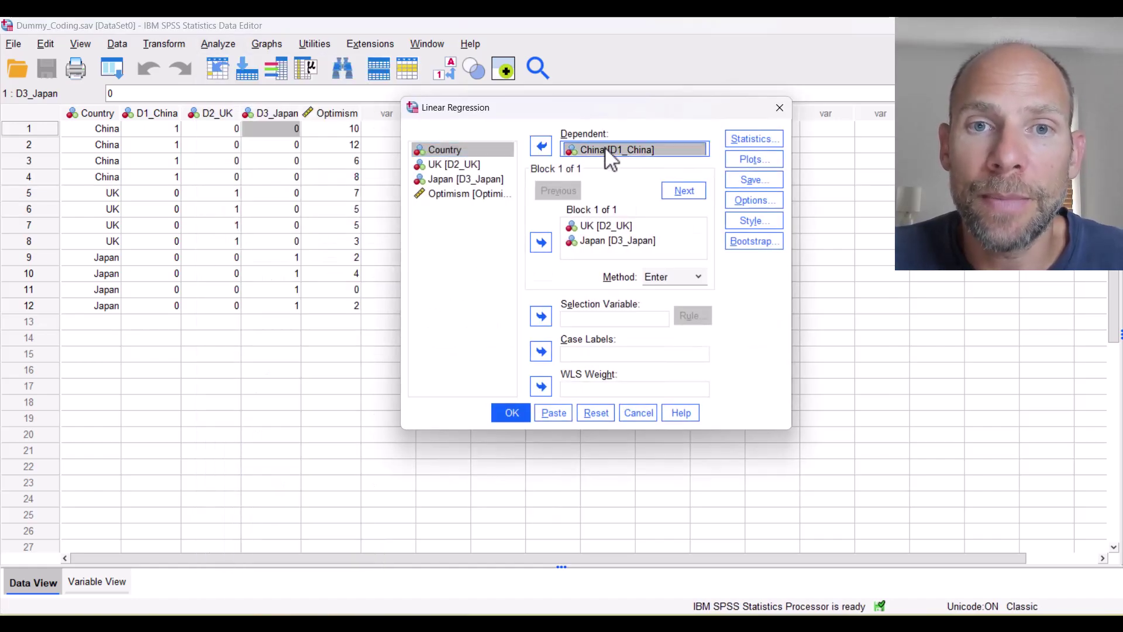
click(541, 146)
click(475, 209)
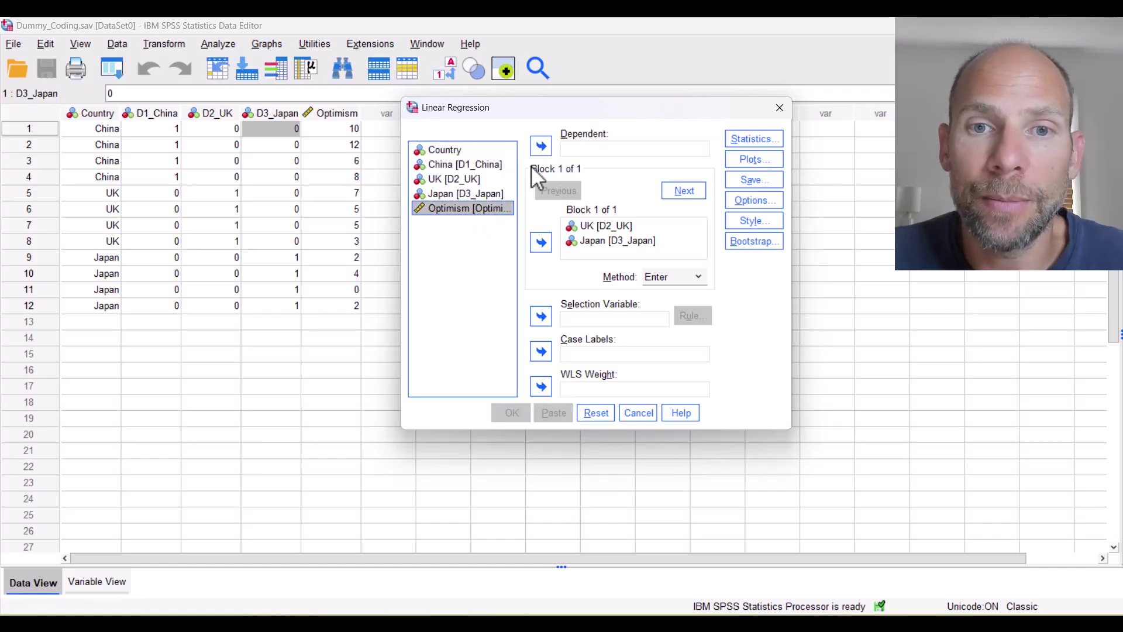
click(541, 146)
Remove D2_UK and D3_Japan from the regression's independent variables.
click(594, 226)
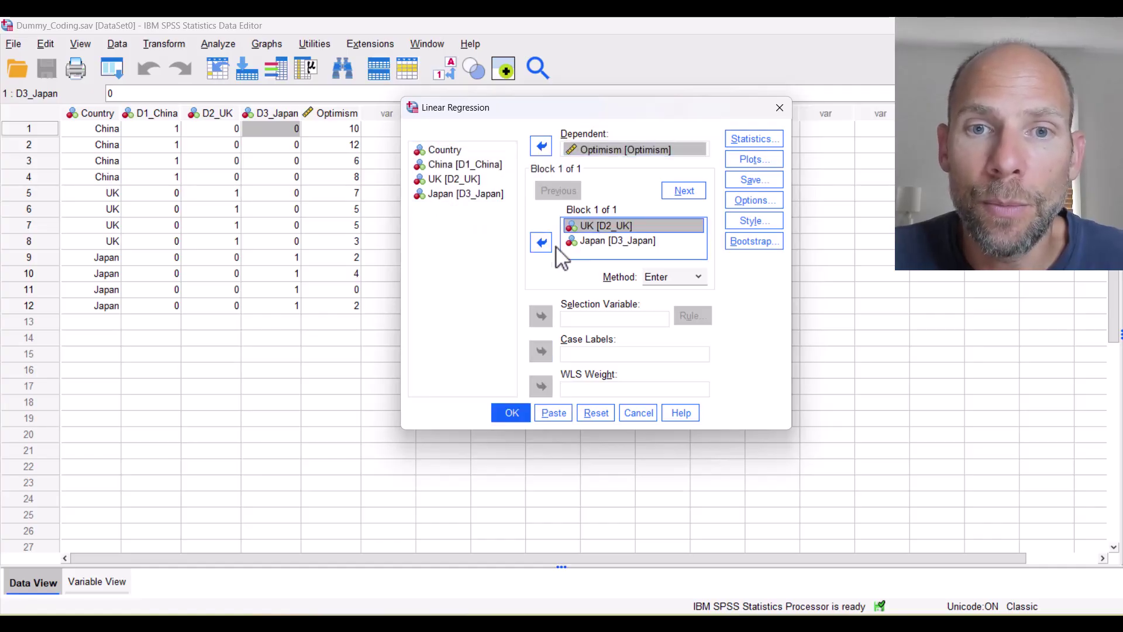
click(541, 242)
click(593, 226)
click(541, 242)
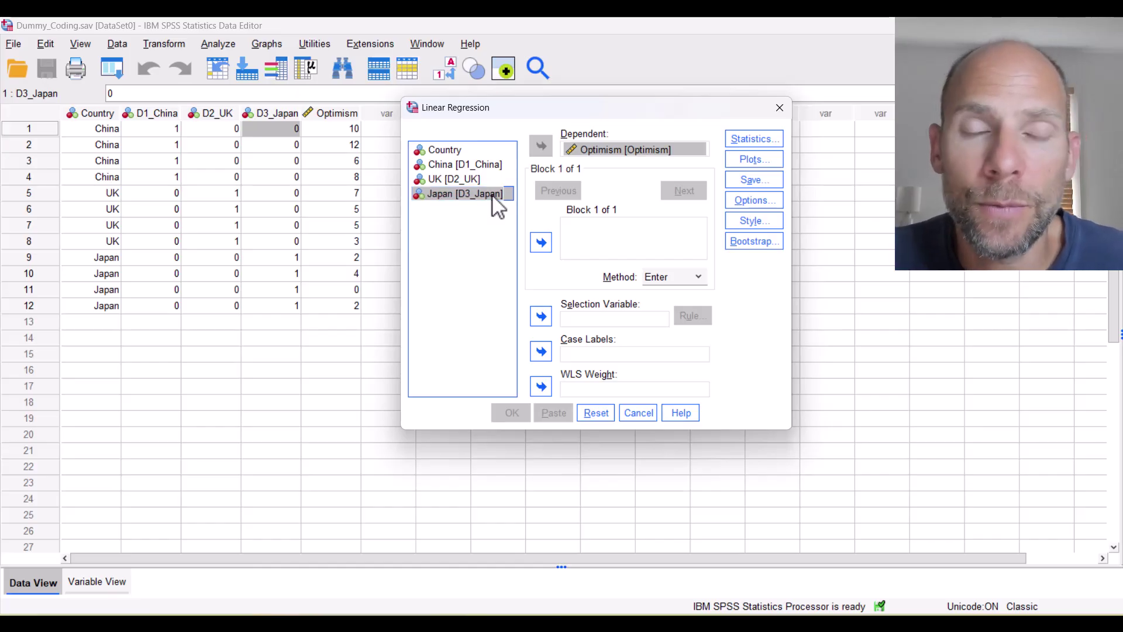
Add D1_China and D2_UK as the independent variables, leaving D3_Japan out, and run the regression.
click(470, 165)
click(540, 242)
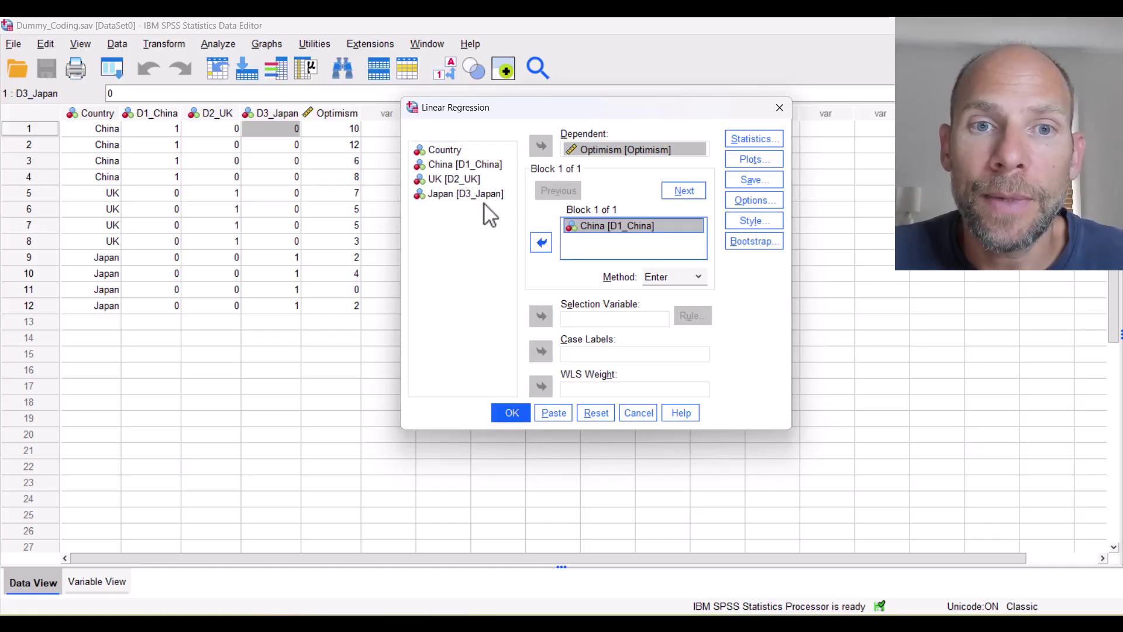
click(459, 178)
click(541, 243)
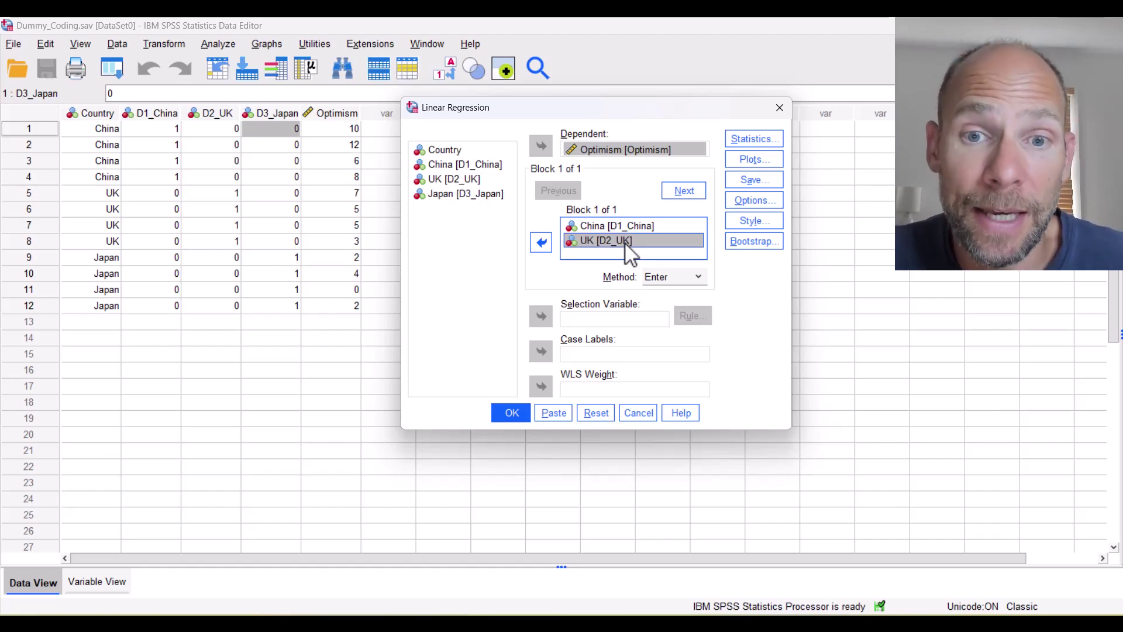
click(517, 410)
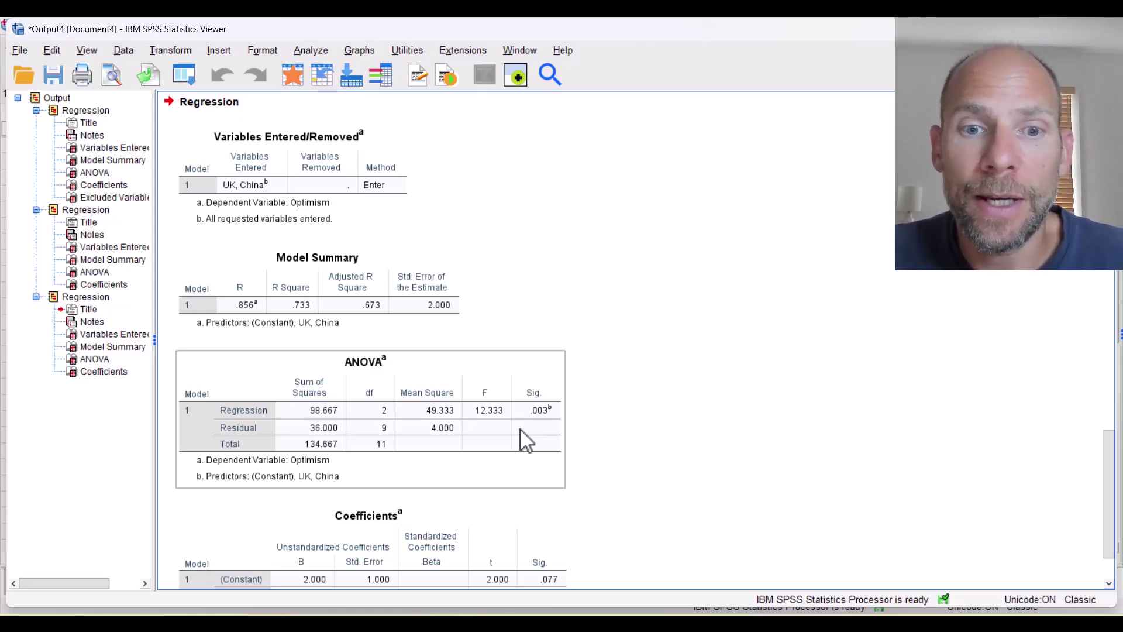
Examine the new regression output for Optimism, going through the Model Summary, ANOVA and Coefficients tables.
click(370, 283)
click(535, 395)
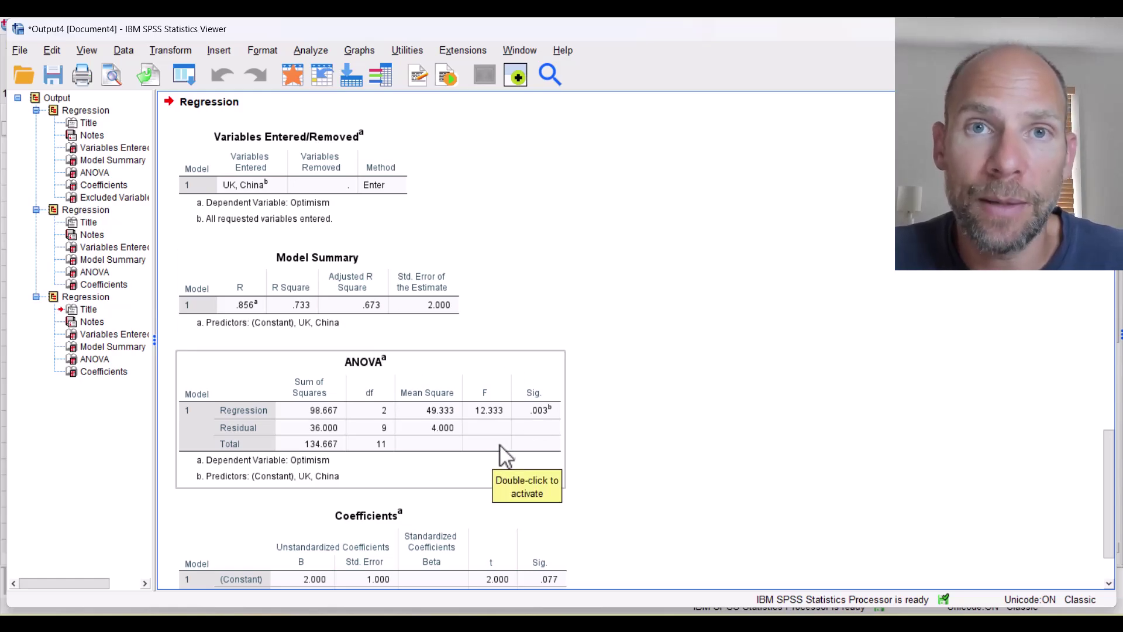
scroll(481, 419, down, 3)
click(491, 468)
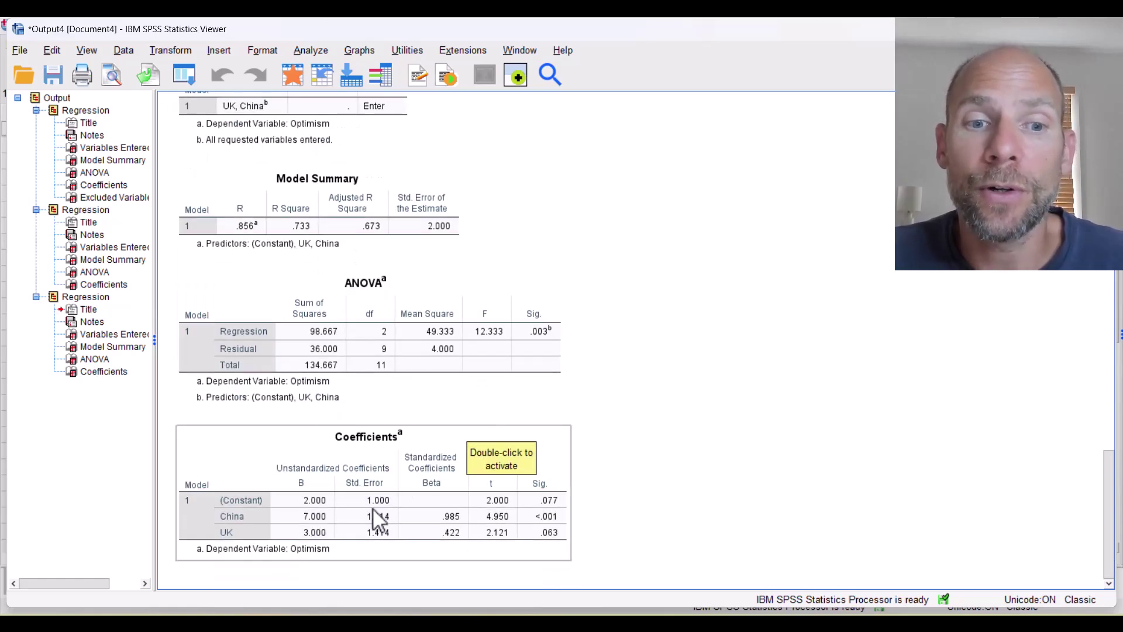
click(586, 423)
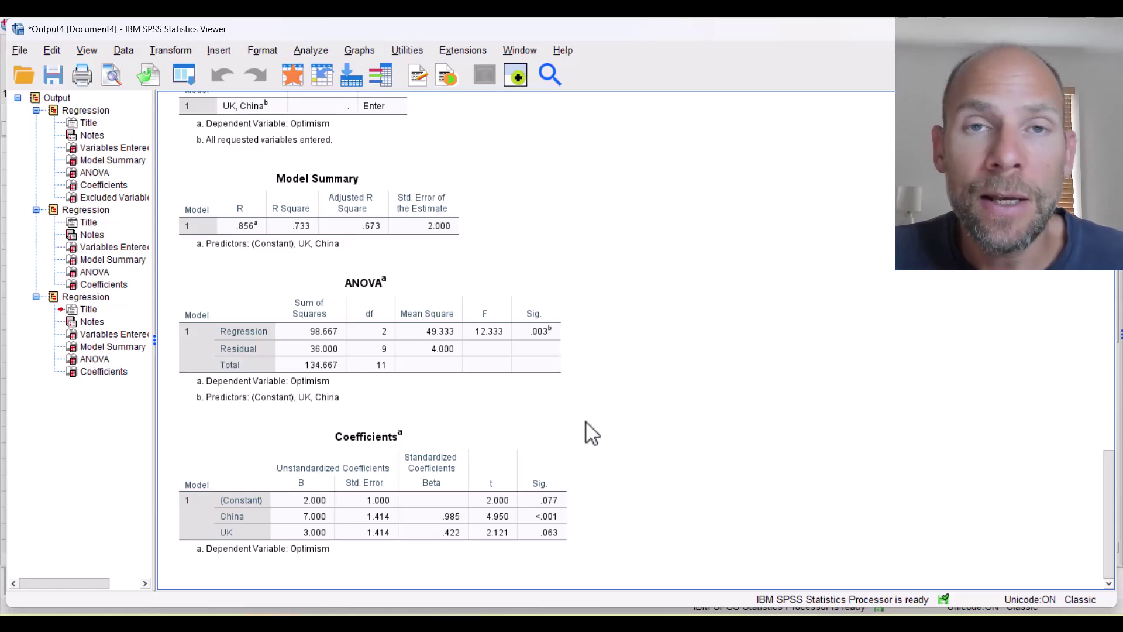
click(421, 519)
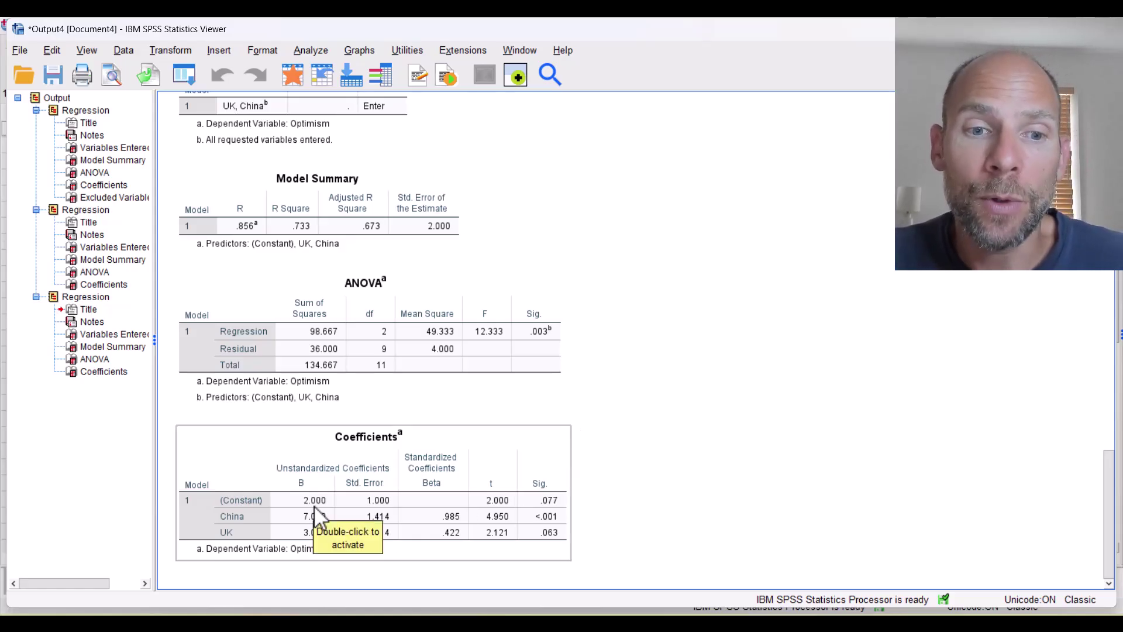